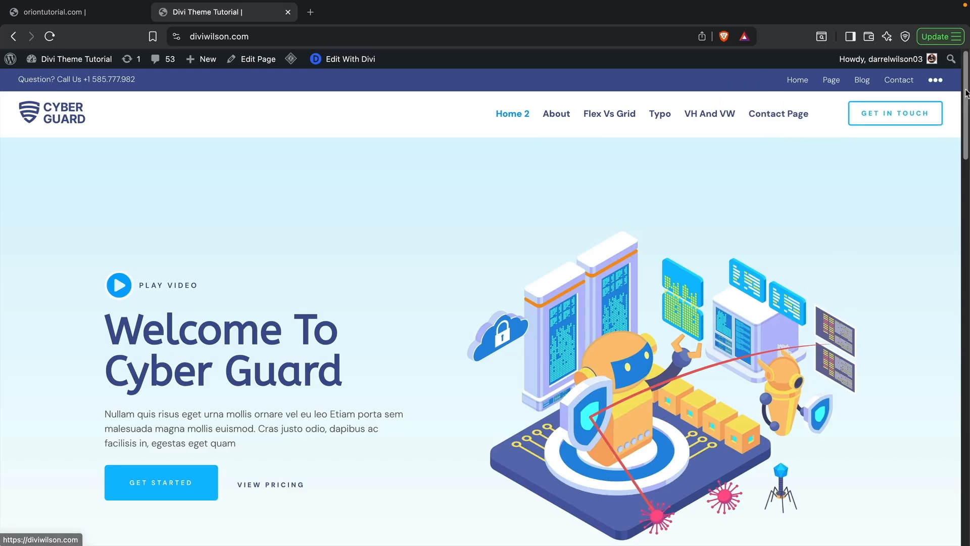
left_click_drag(967, 93, 955, 476)
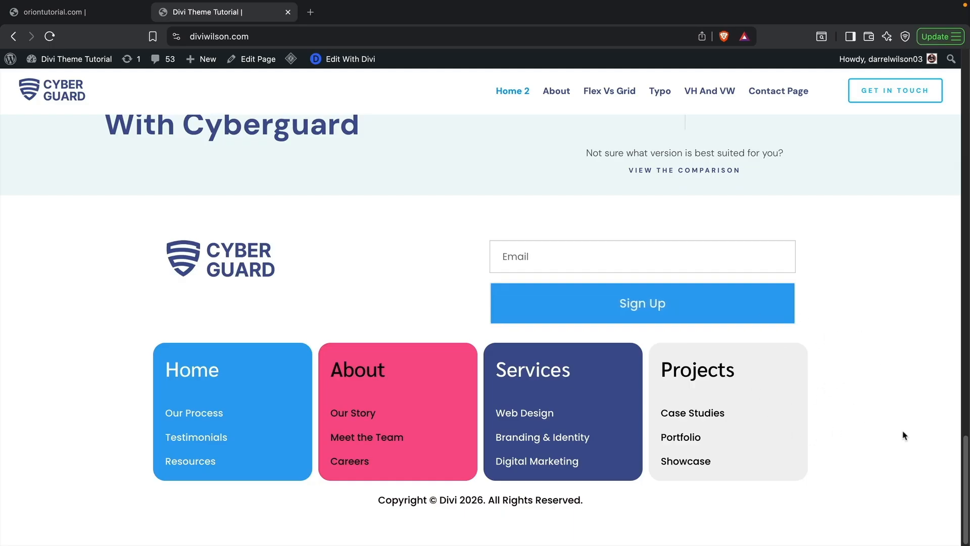
left_click_drag(966, 495, 931, 125)
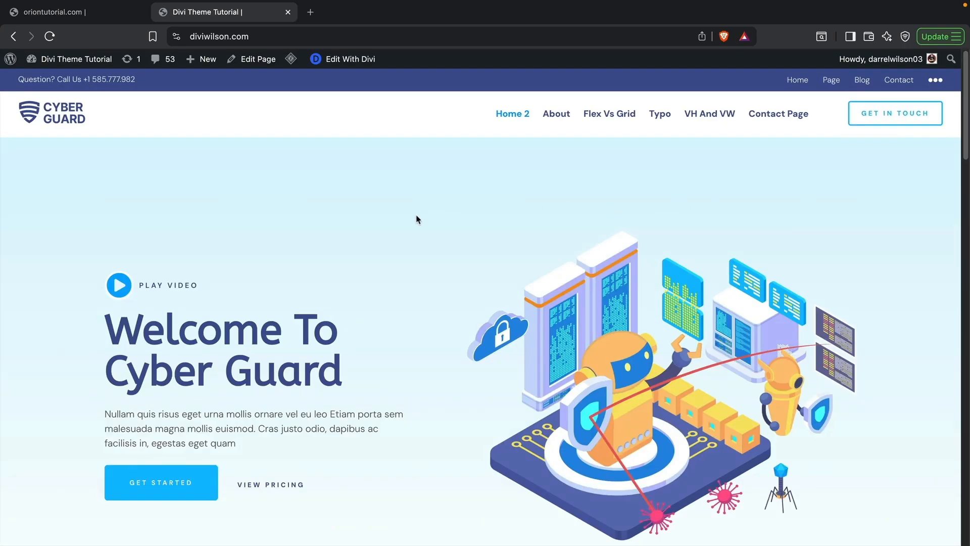
Step: Open the Divi Theme Builder on the oriontutorial.com site and start building a new global header
left_click(97, 16)
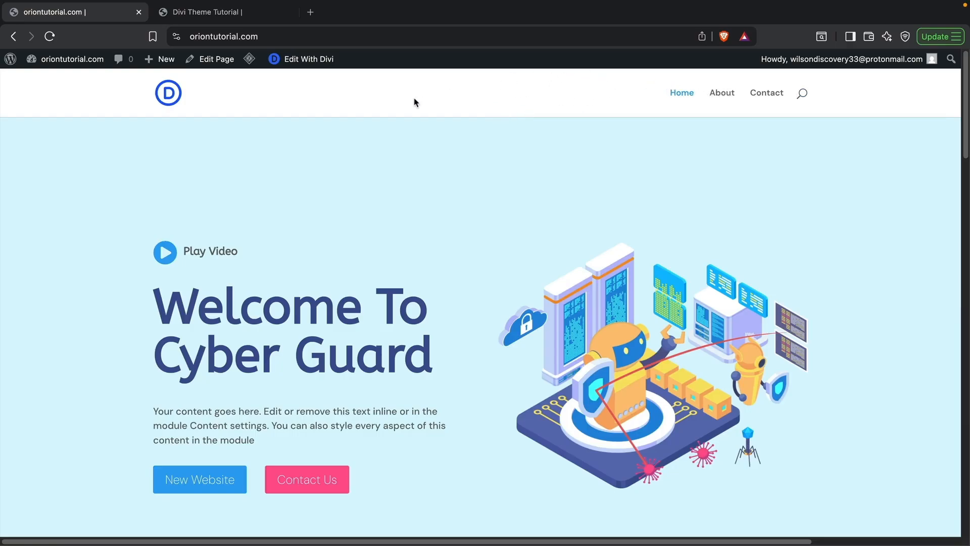
mouse_move(71, 63)
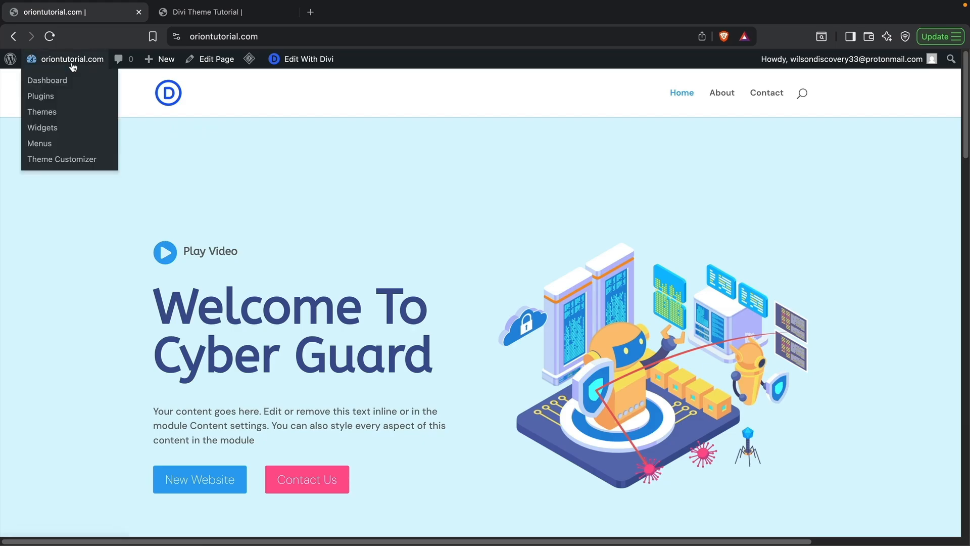
left_click(65, 80)
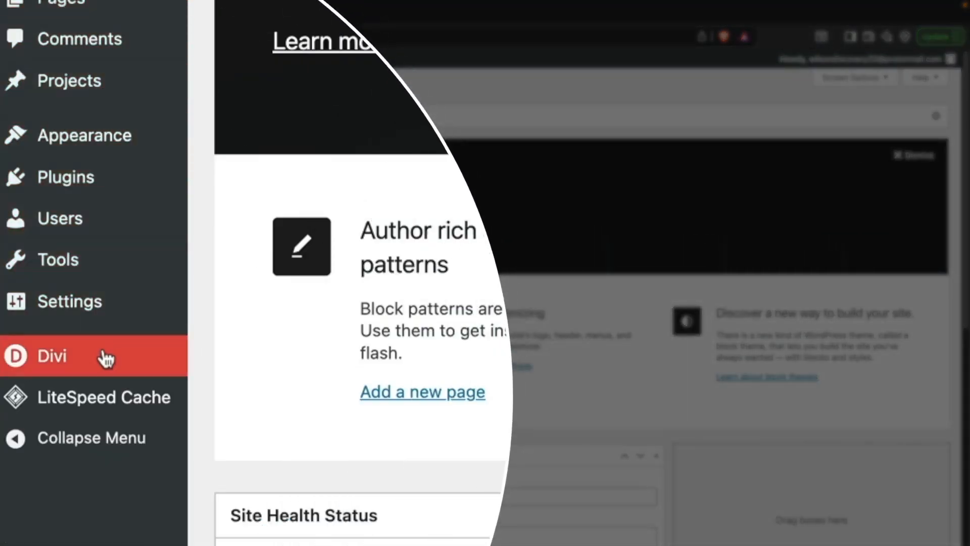
mouse_move(106, 359)
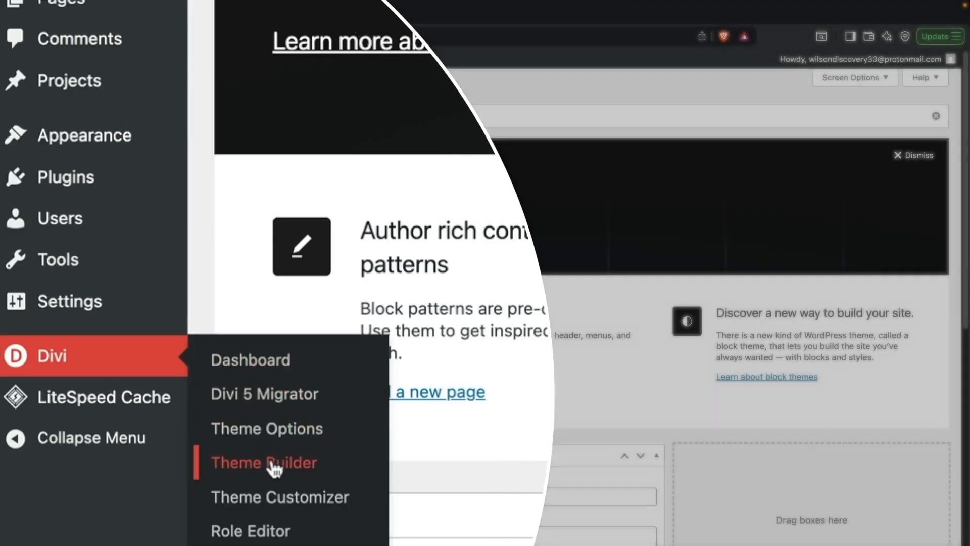
left_click(273, 467)
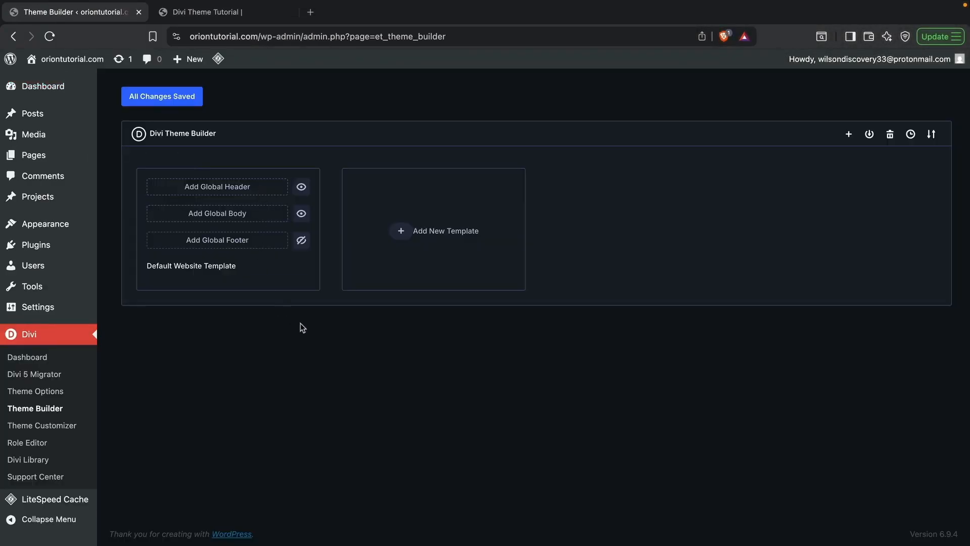
left_click(232, 188)
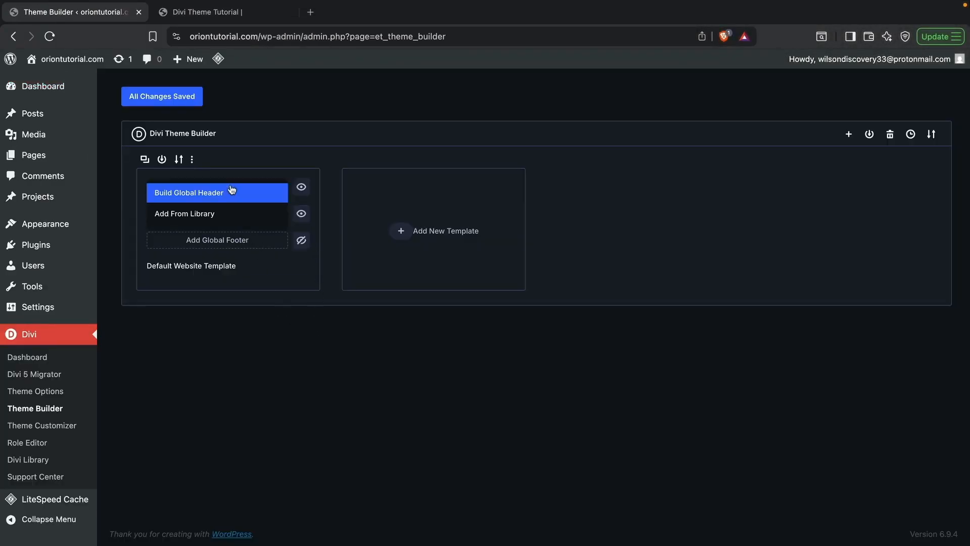
left_click(190, 194)
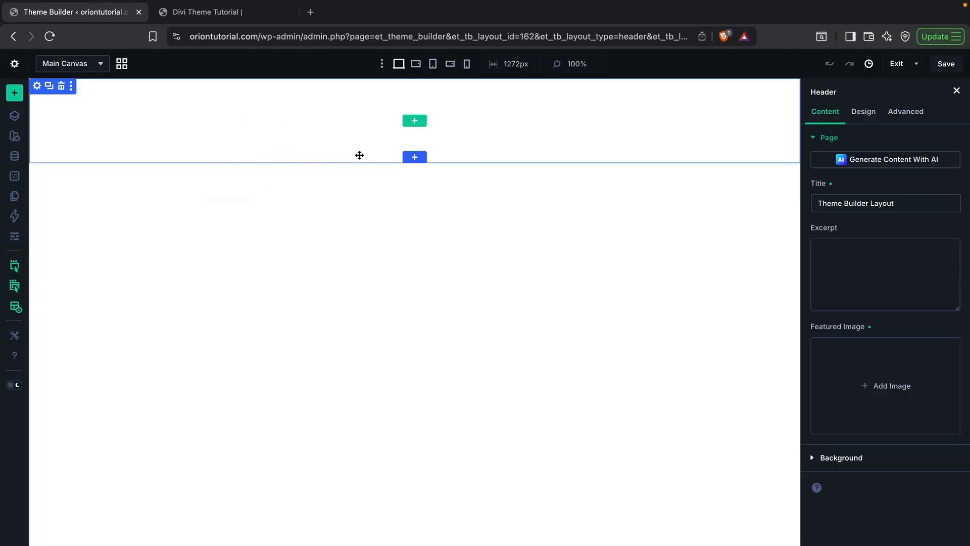
Step: Insert a single-column row in the header section and add a Text module to it
left_click(415, 121)
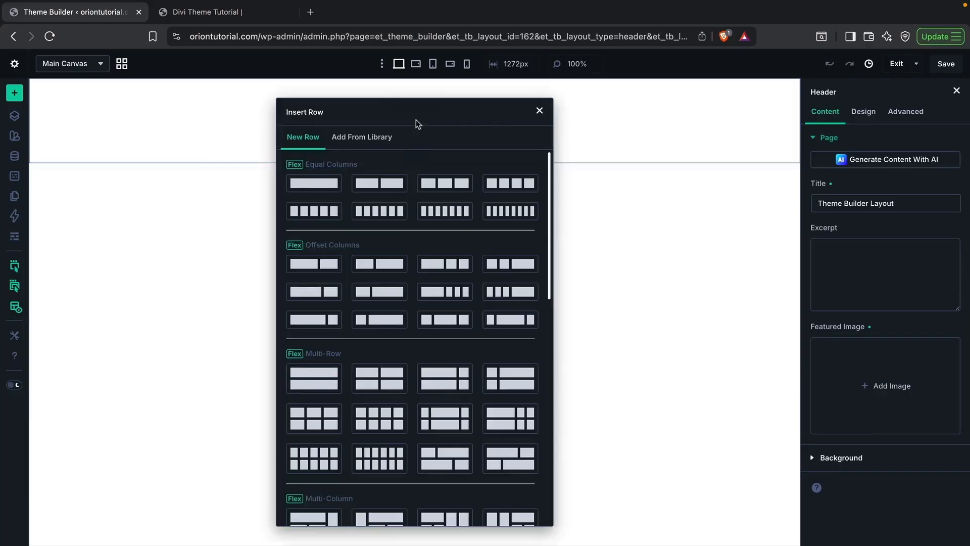
left_click(314, 183)
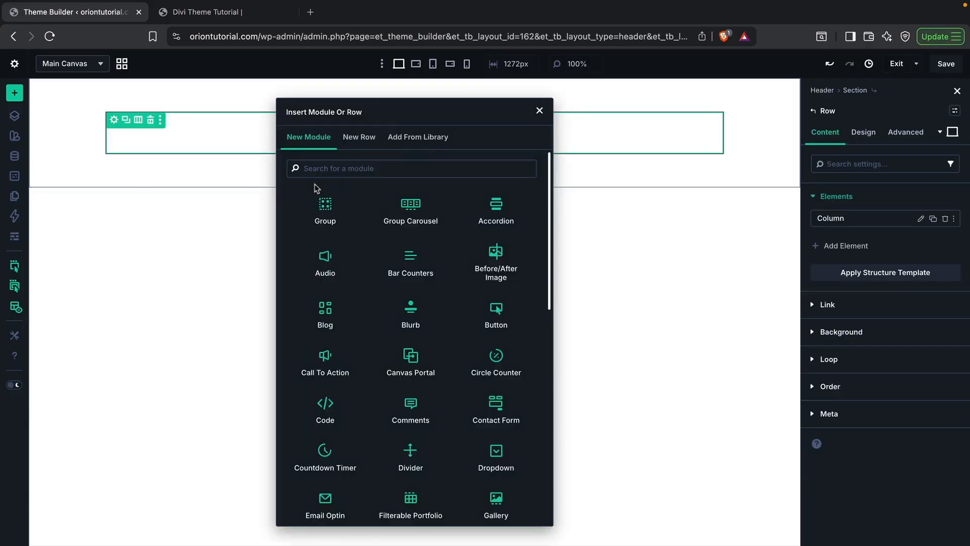
type("text")
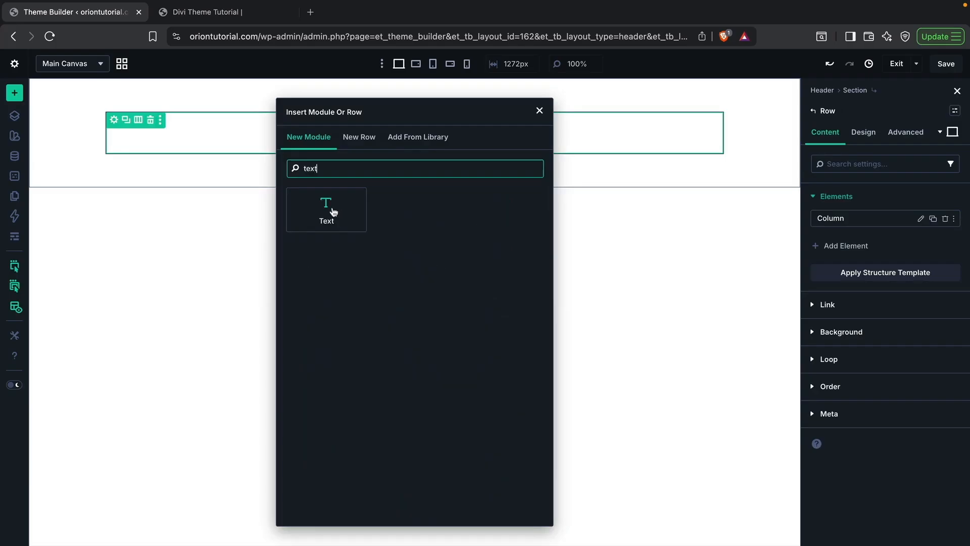
left_click(329, 210)
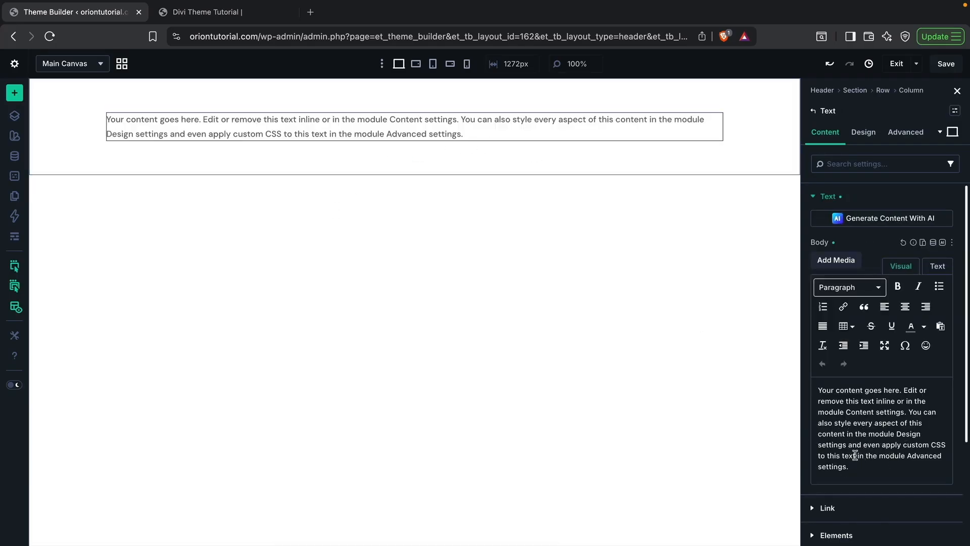
Step: Replace the Text module's placeholder body with "Question? Call Us" and the phone number, and center the text
key("ctrl+a")
key("ctrl+v")
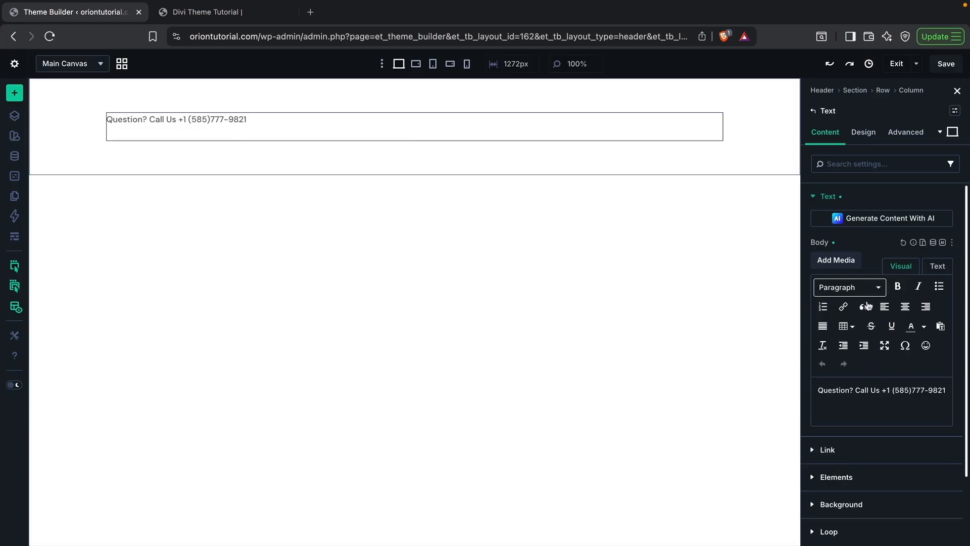
left_click(865, 134)
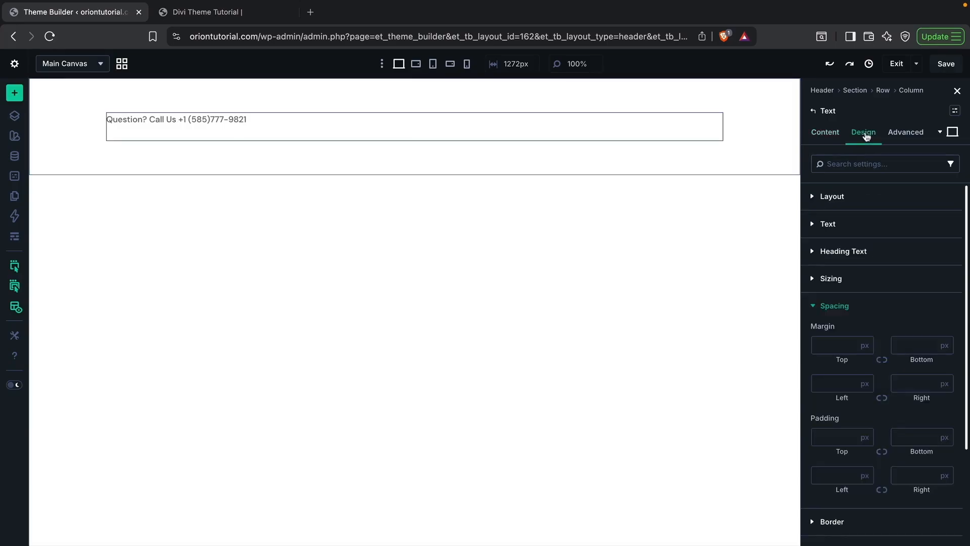
left_click(852, 224)
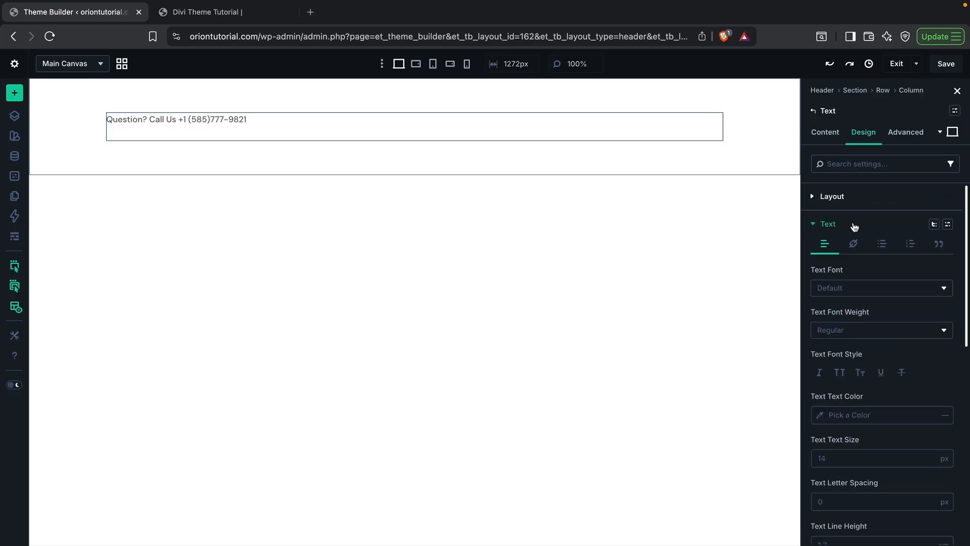
scroll(859, 303, "down", 5)
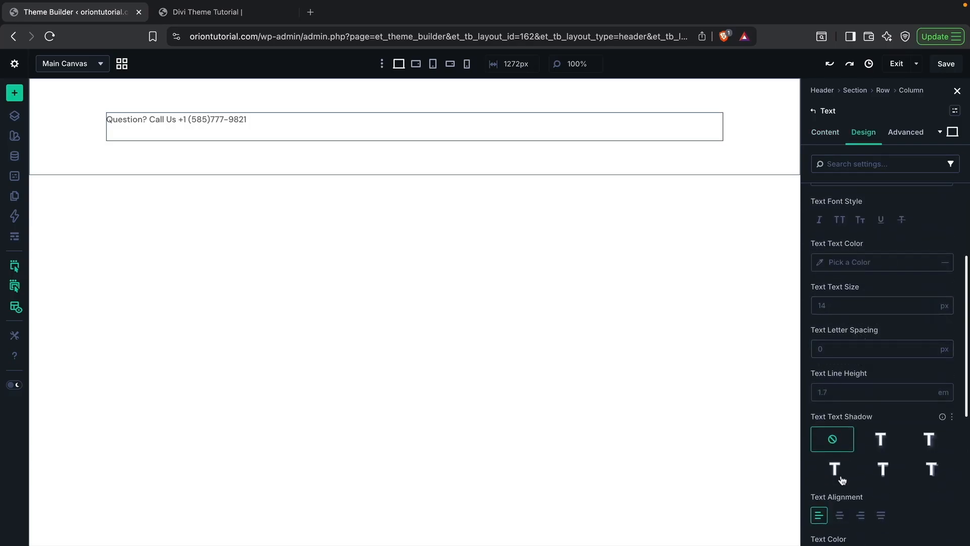
left_click(839, 514)
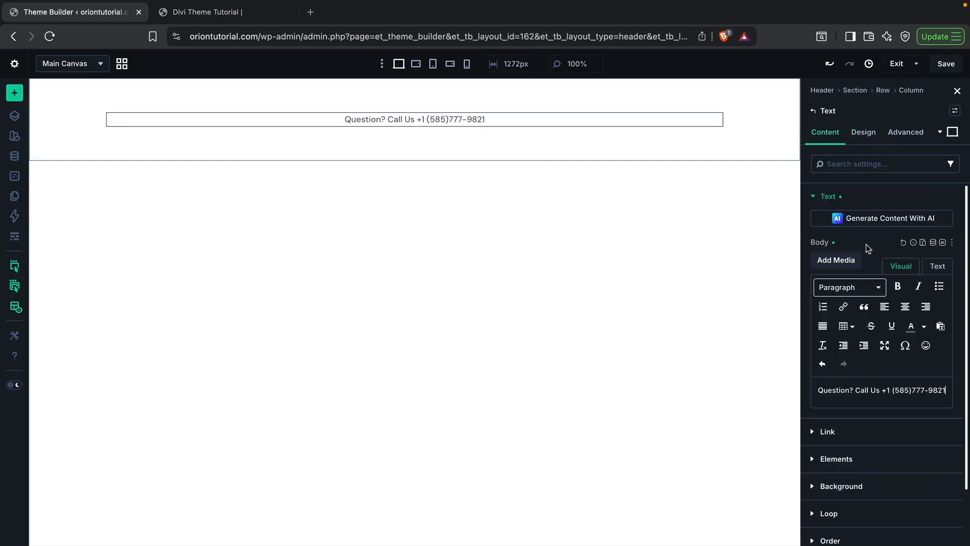
Step: Set the Text module's text color to white (FFFFFF)
left_click(863, 133)
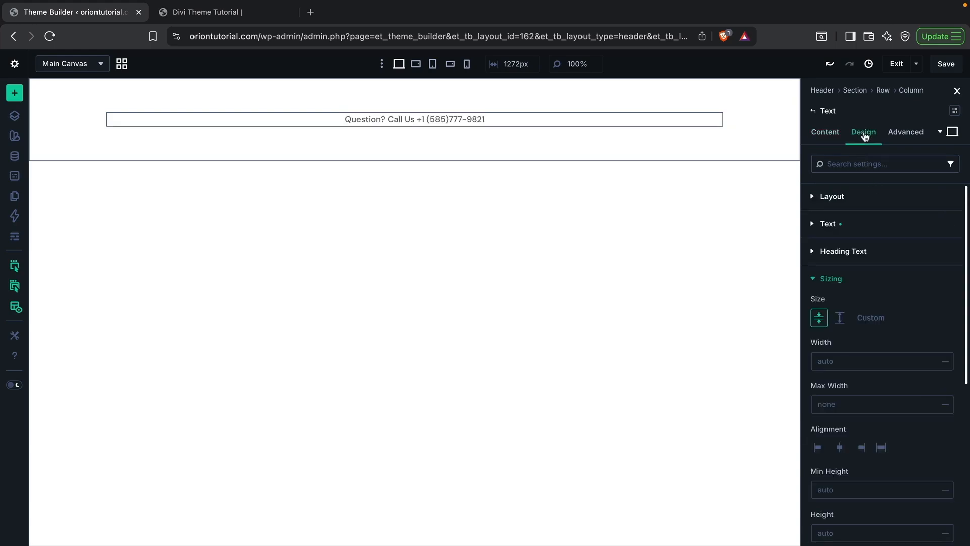
left_click(852, 228)
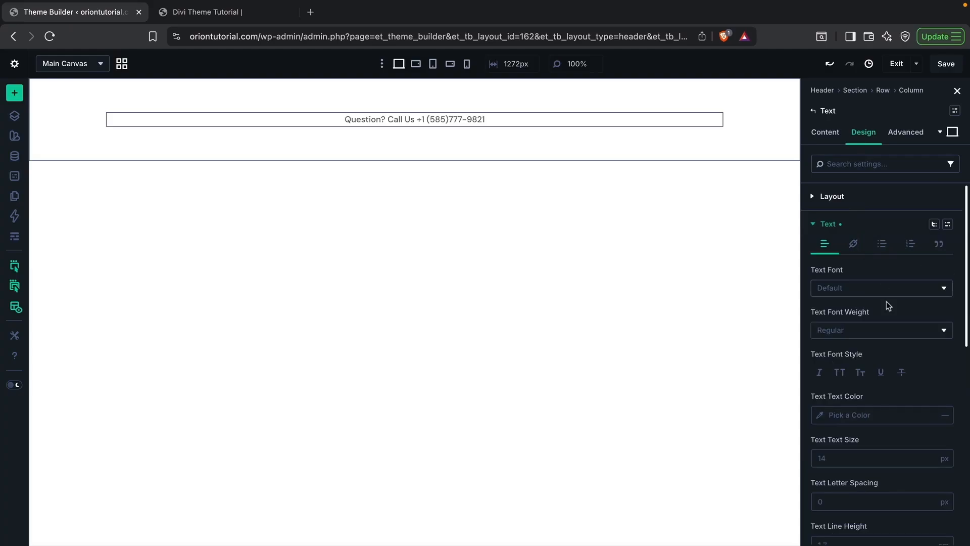
left_click(818, 414)
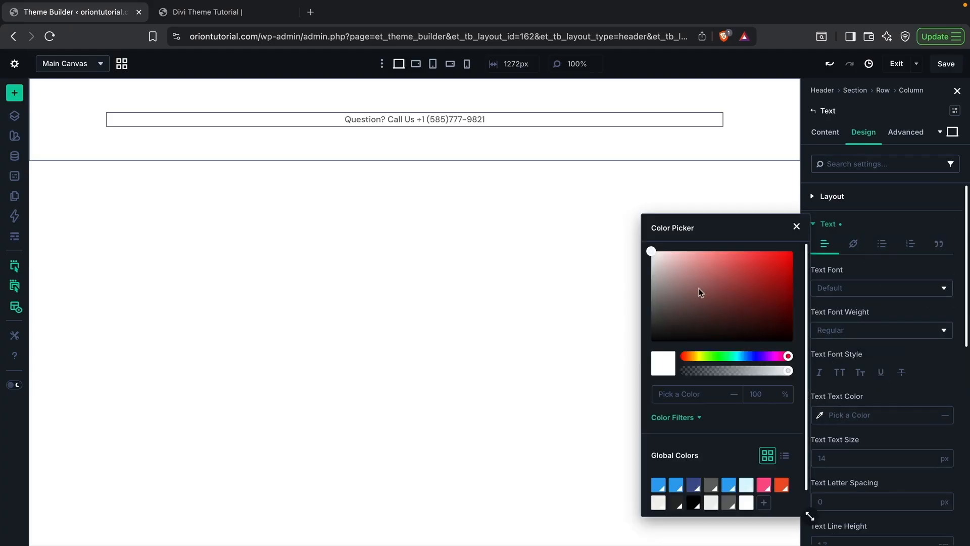
left_click_drag(699, 293, 641, 255)
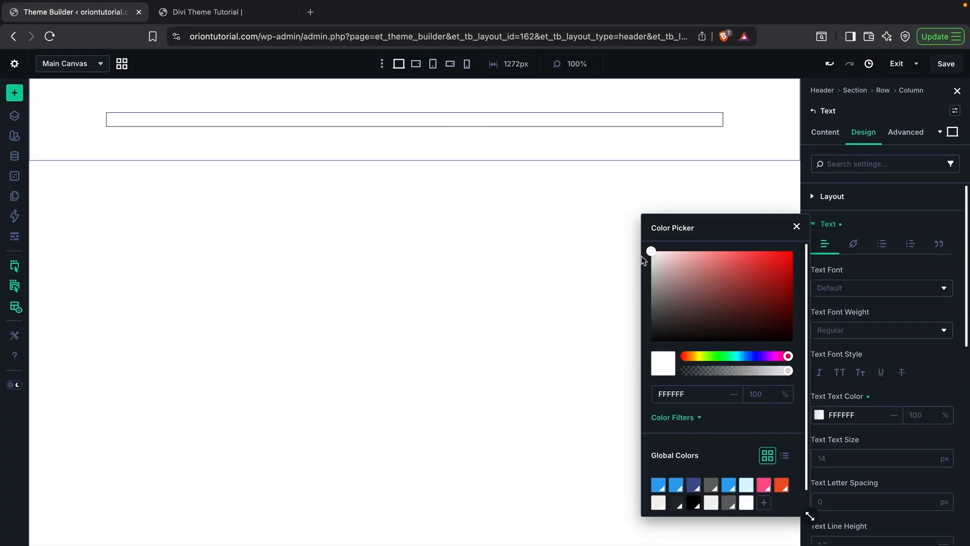
left_click(583, 269)
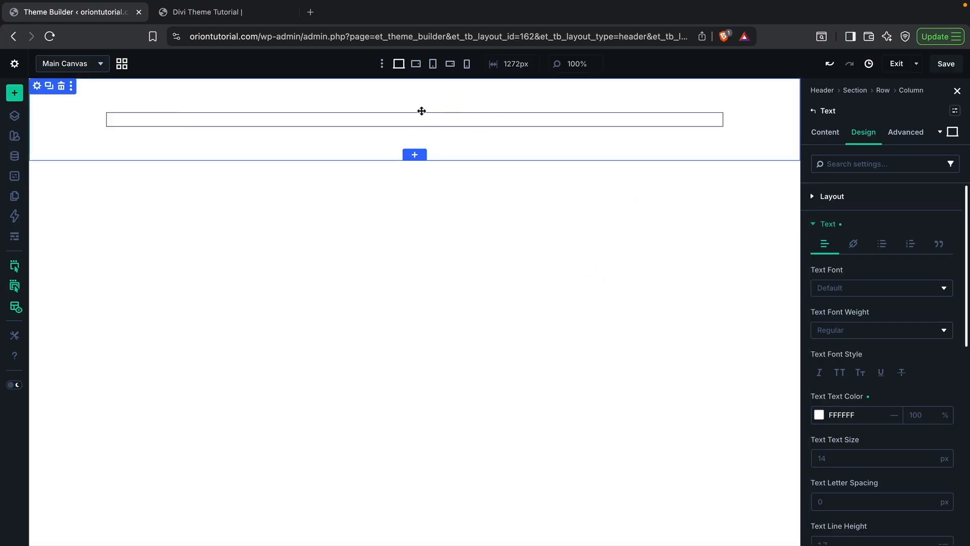
Step: Set the header section's background color to the global Heading Text Color
left_click(37, 87)
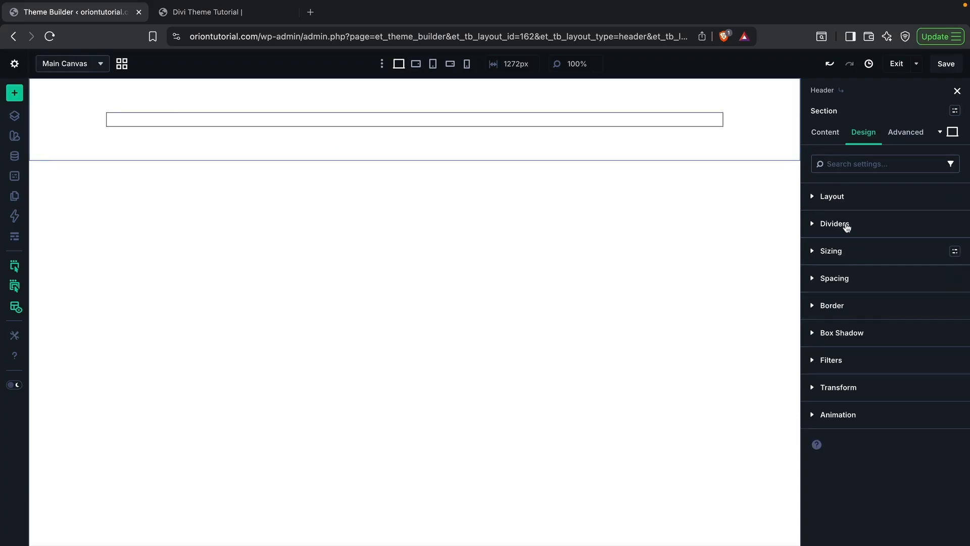
left_click(831, 143)
left_click(872, 253)
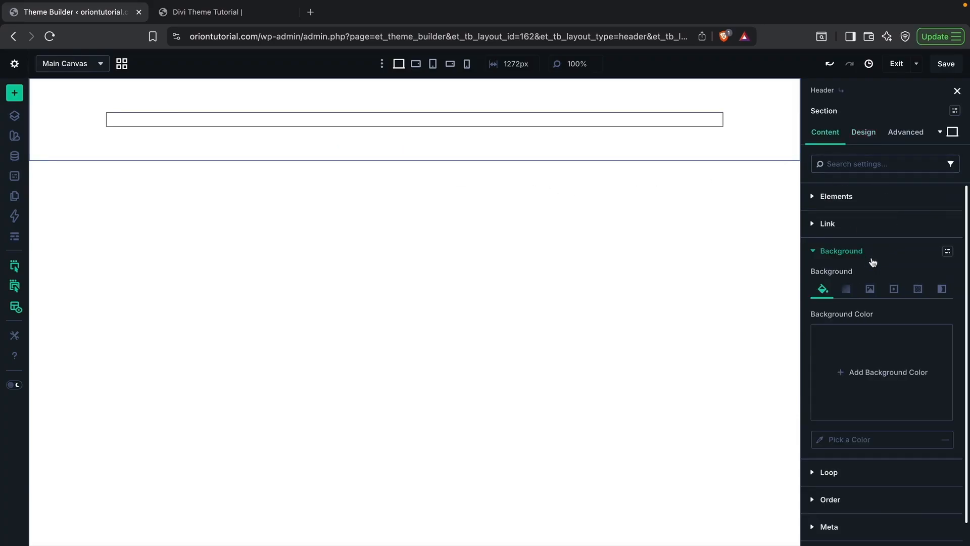
left_click(887, 370)
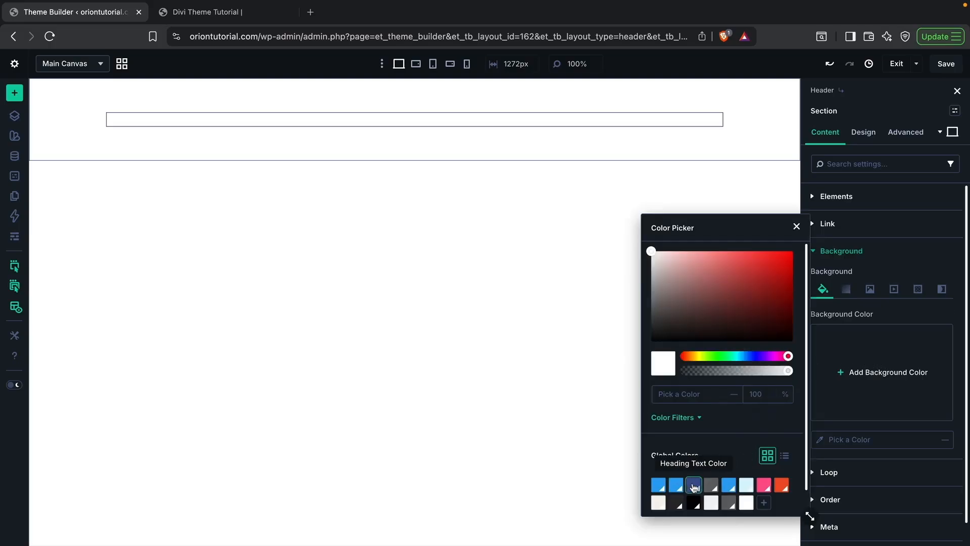
left_click(694, 487)
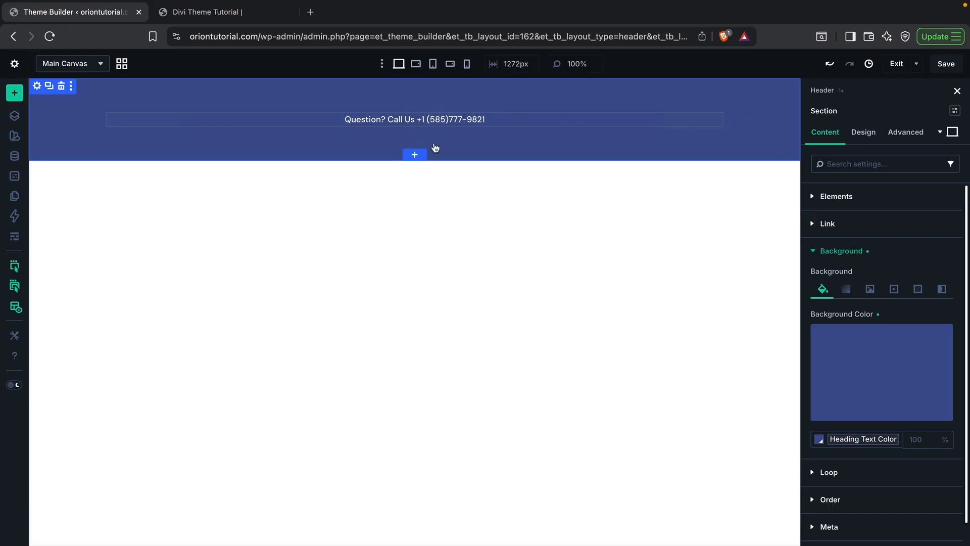
Step: Set the header section's top and bottom padding to 0 px
left_click(863, 132)
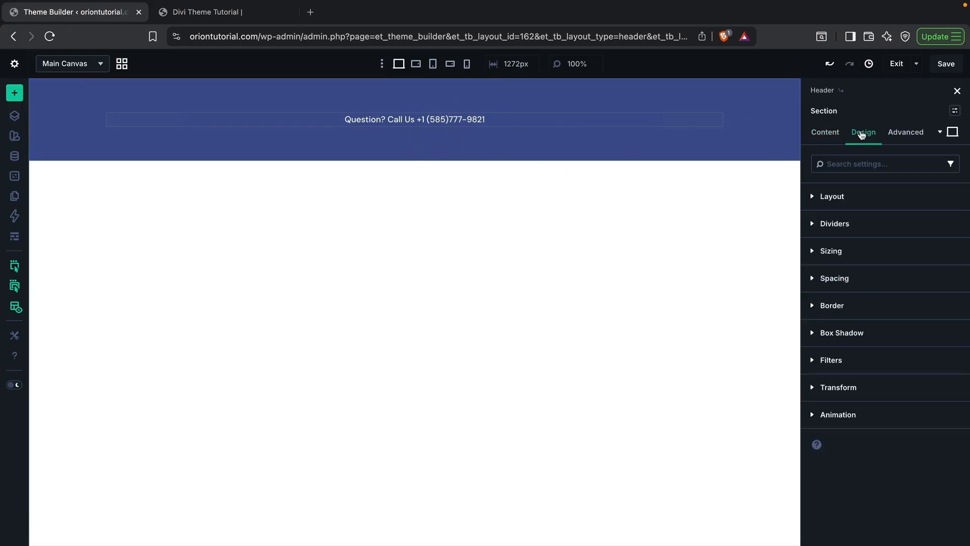
left_click(833, 279)
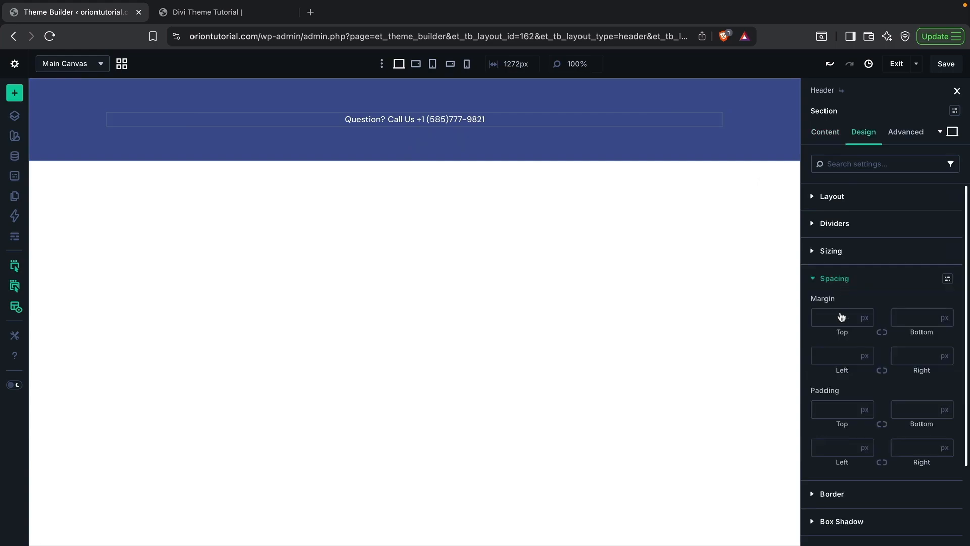
left_click(834, 407)
type("0")
left_click(910, 409)
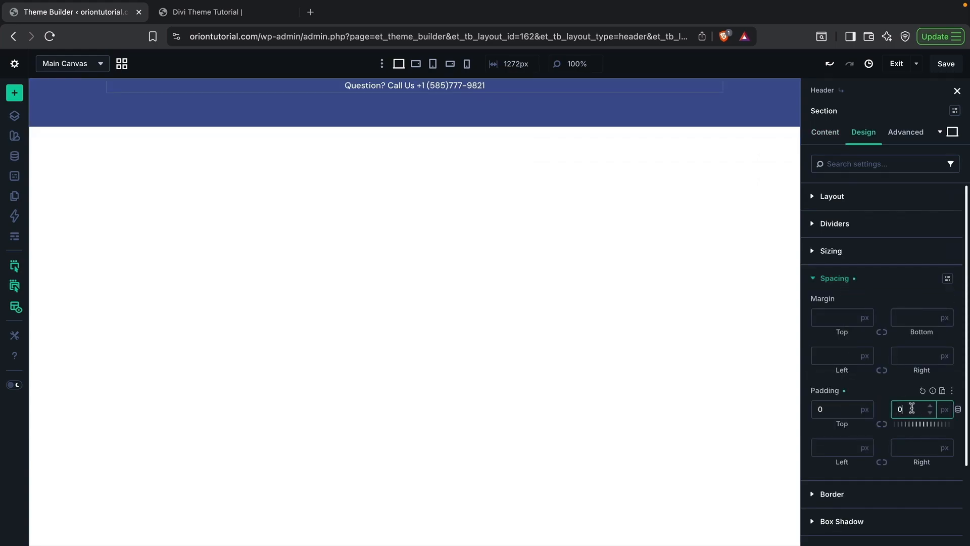
type("0")
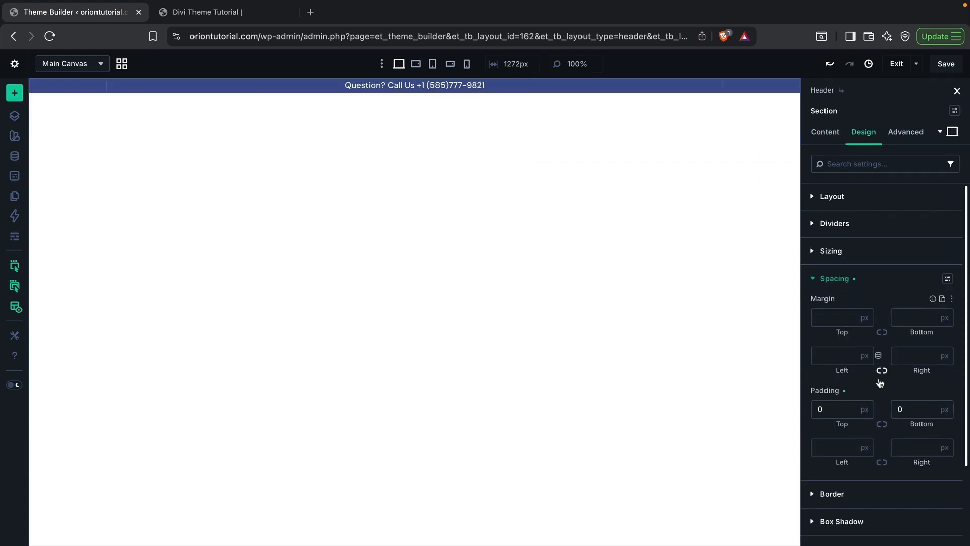
Step: Set the header section's top and bottom padding to 2 px
left_click(816, 408)
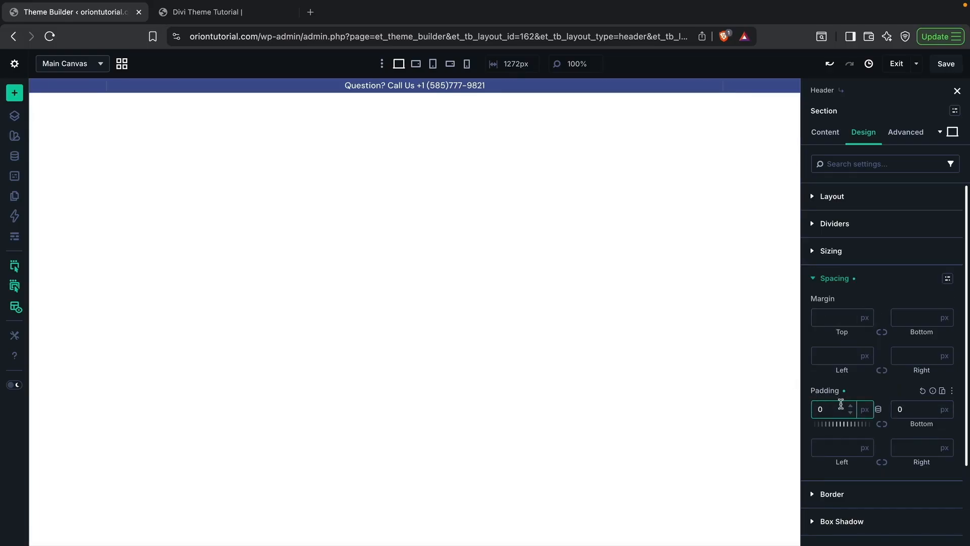
type("2")
left_click_drag(839, 407, 809, 409)
type("2")
double_click(903, 407)
type("2")
left_click(904, 392)
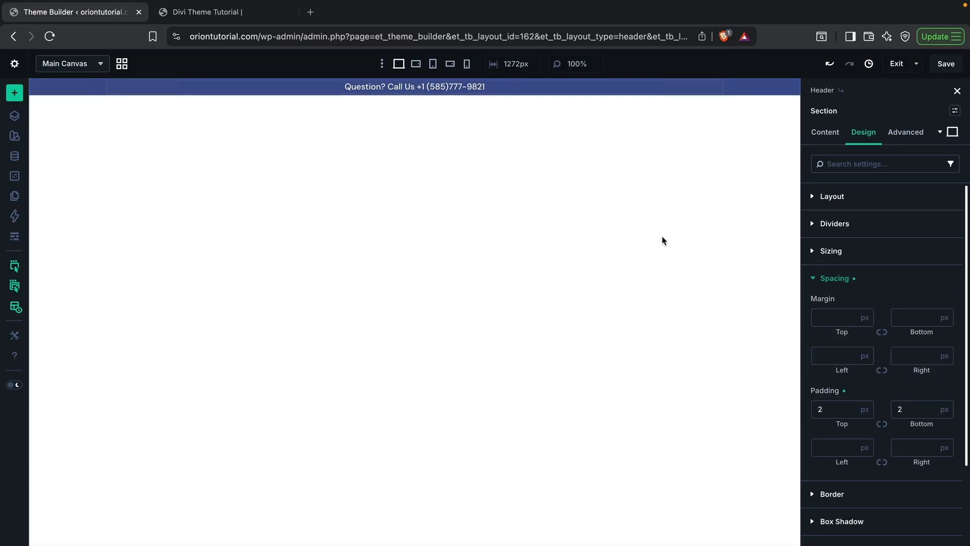
Step: Preview the header at the tablet and phone screen sizes
left_click(433, 64)
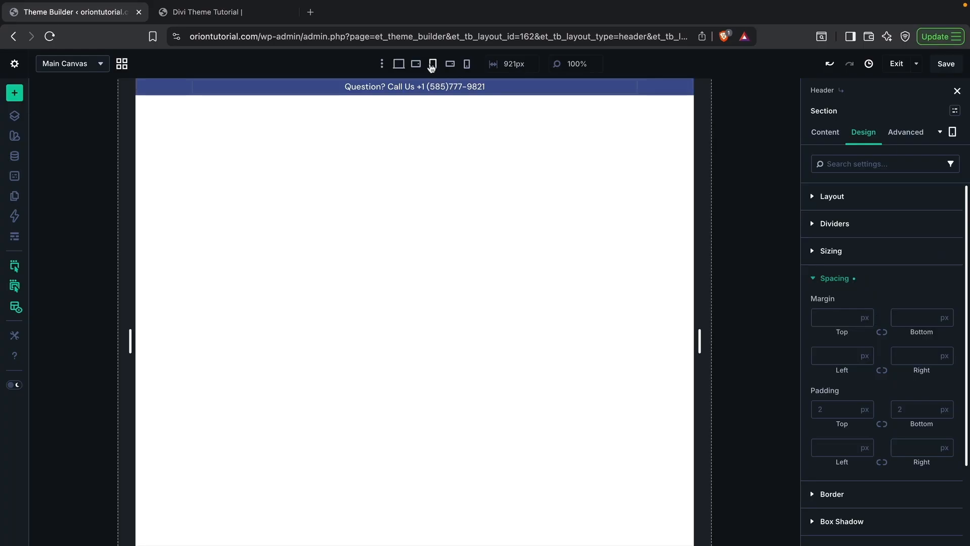
left_click(465, 64)
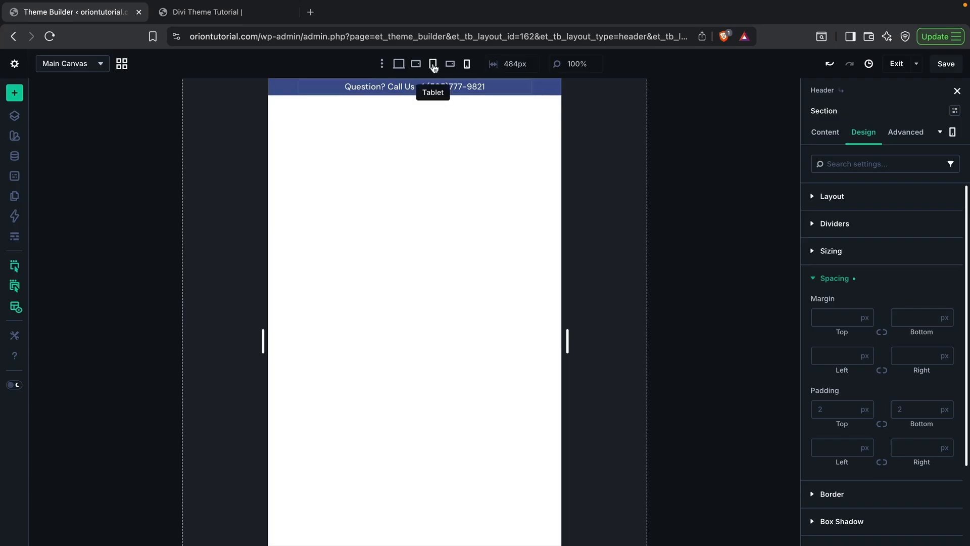
Step: Return to the desktop view and disable the blue top bar section on Phone and Phone Wide
left_click(399, 64)
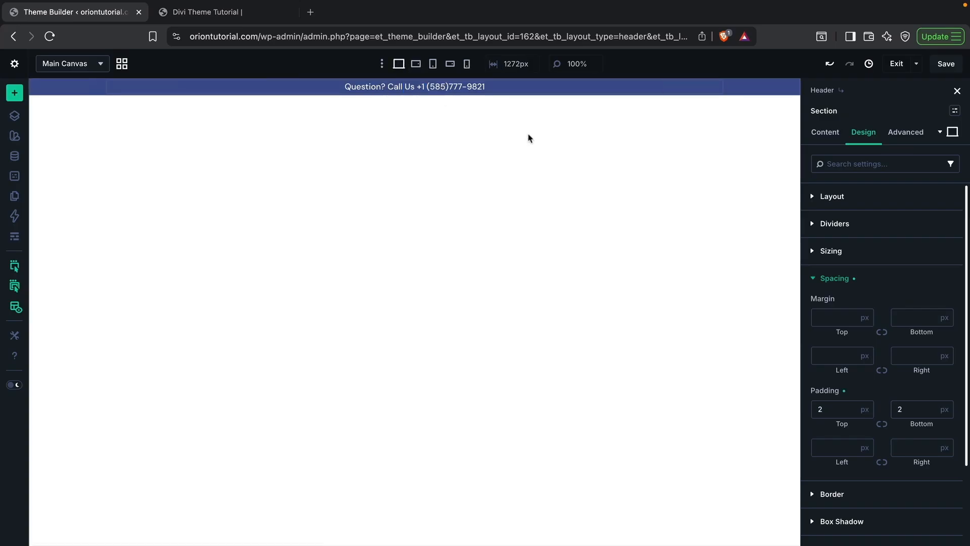
left_click(913, 136)
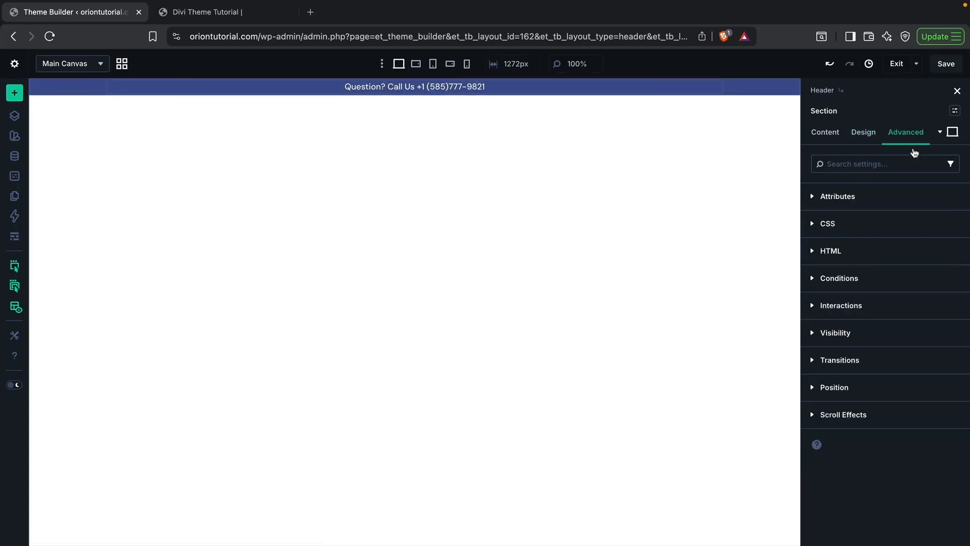
left_click(882, 333)
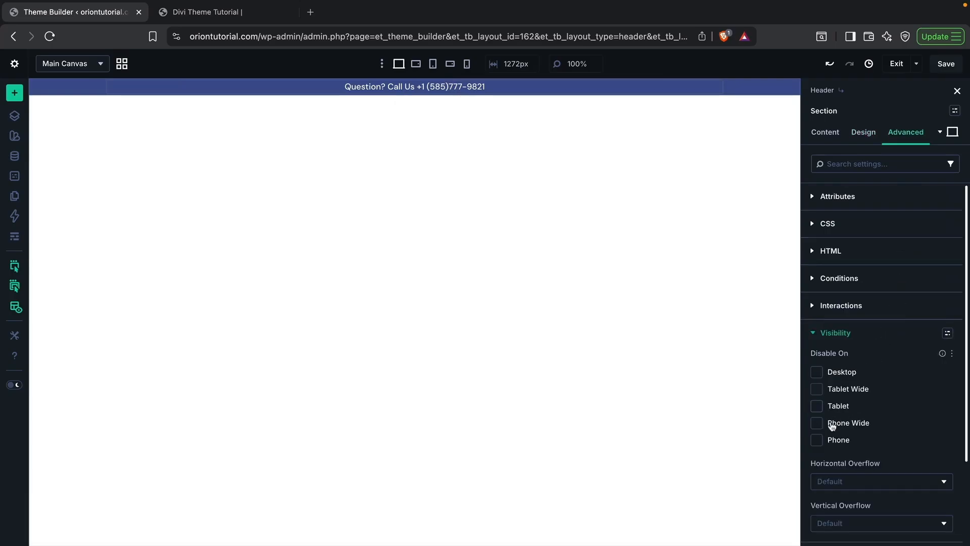
left_click(817, 440)
left_click(816, 422)
left_click(382, 180)
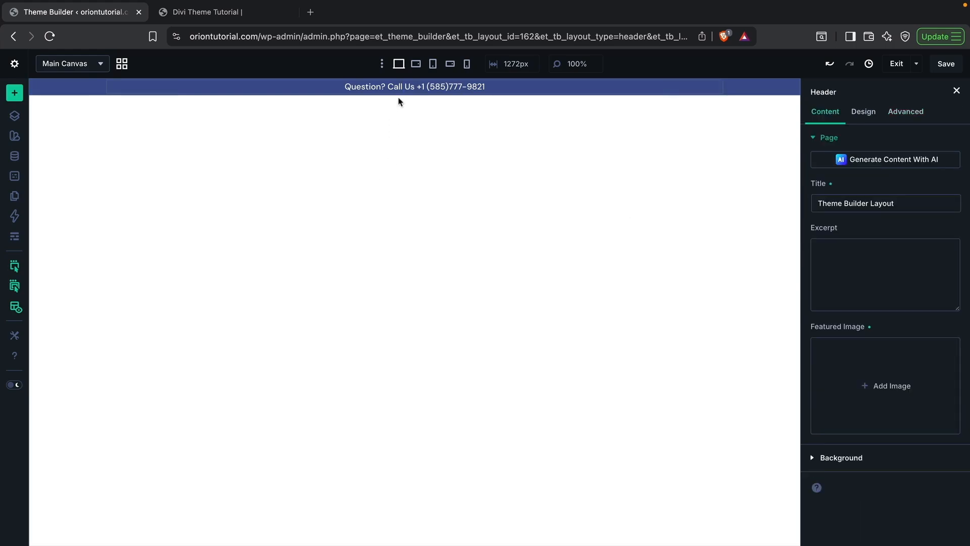
Step: Insert a new single-column section below the top bar and add a Menu module to it
left_click(412, 94)
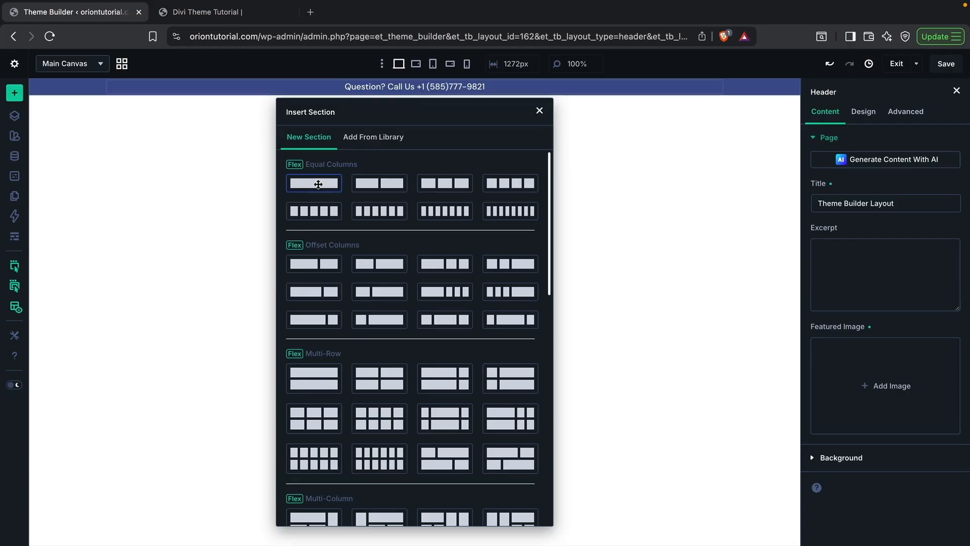
left_click(318, 184)
left_click(539, 108)
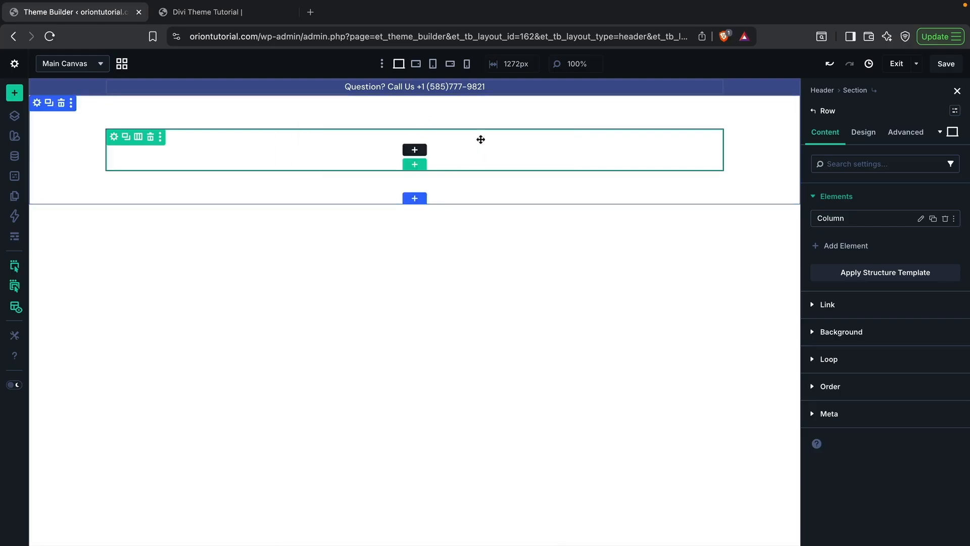
left_click(415, 151)
type("me")
left_click(496, 207)
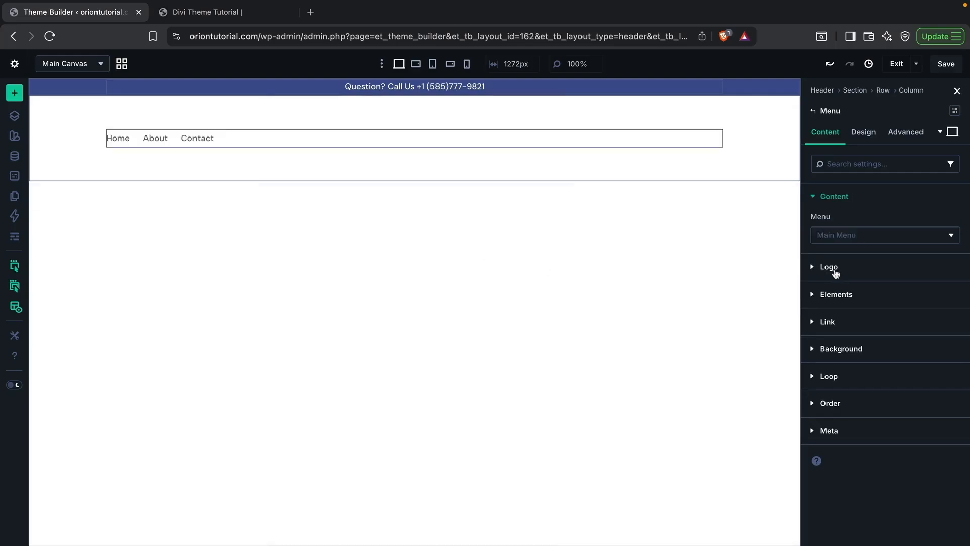
Step: Set the menu's logo to the cyberguard-dark-1.png image from the media library
left_click(834, 271)
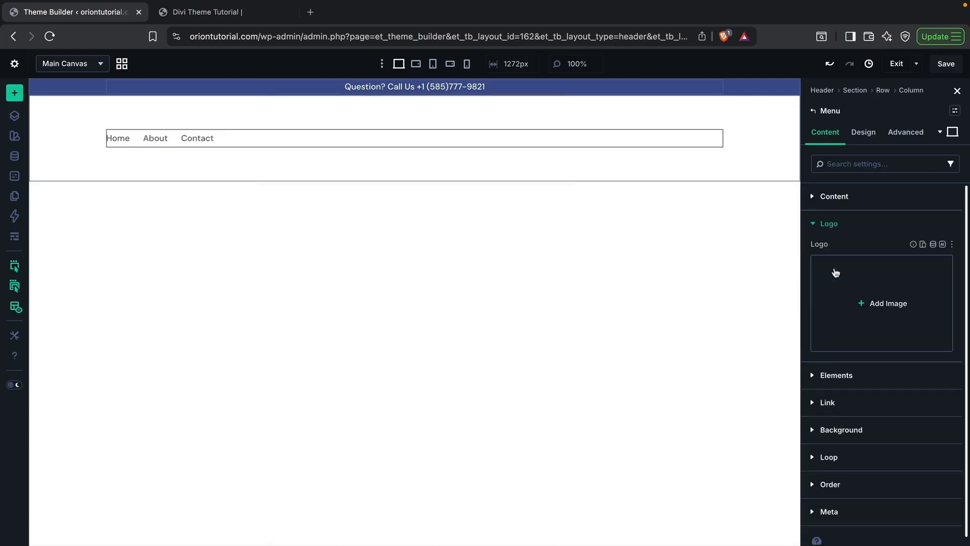
left_click(895, 306)
scroll(642, 320, "down", 8)
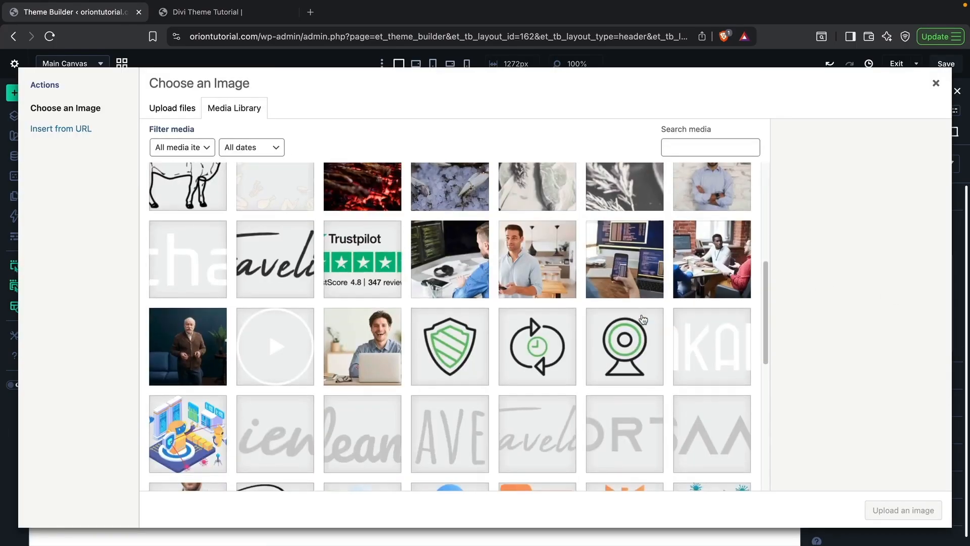
scroll(643, 319, "down", 6)
left_click(380, 334)
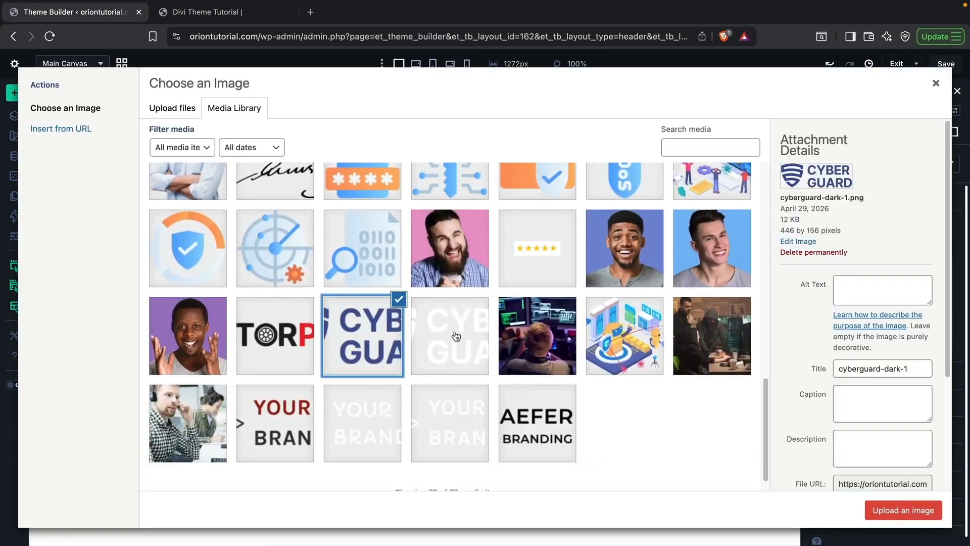
left_click(903, 509)
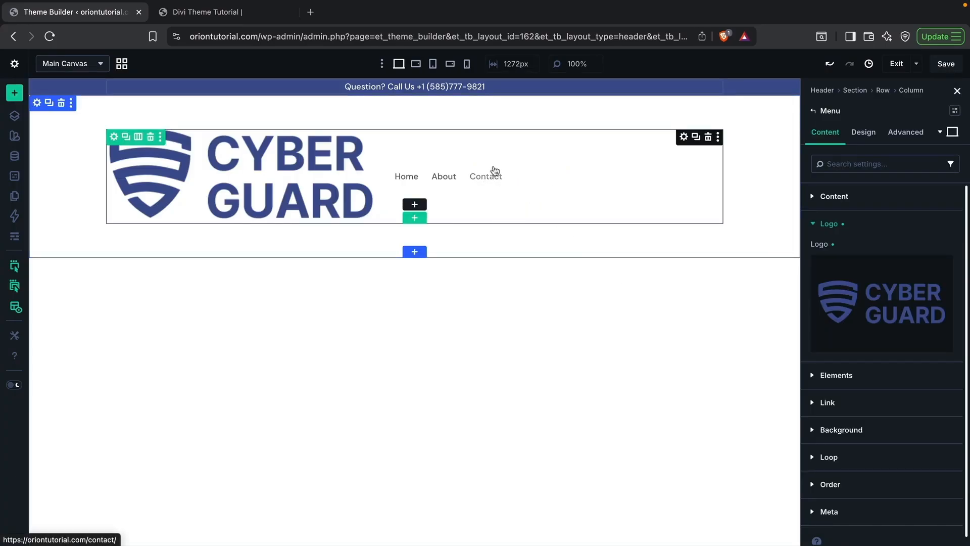
Step: Add a Button module after the menu in the same column and check the structure in wireframe view
left_click(415, 205)
type("butt")
key("Return")
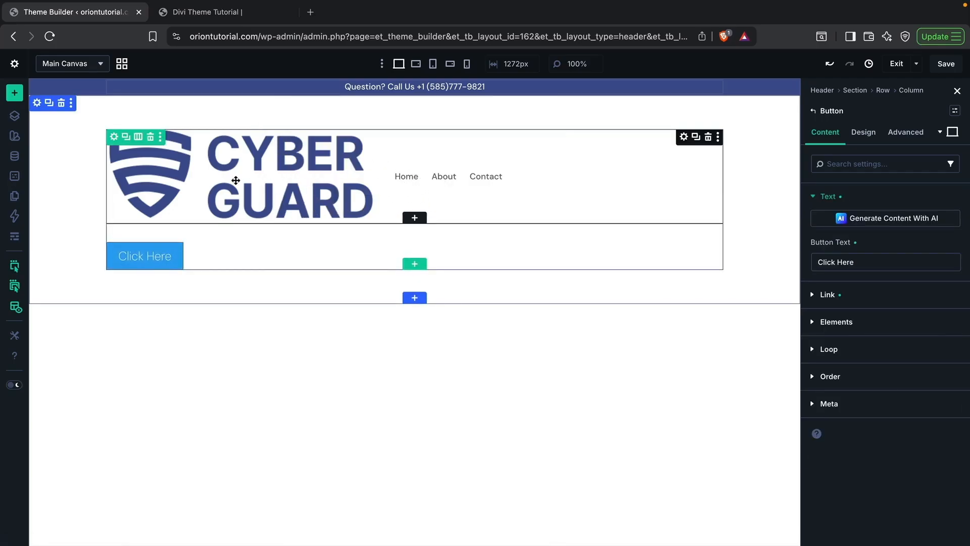
left_click(17, 241)
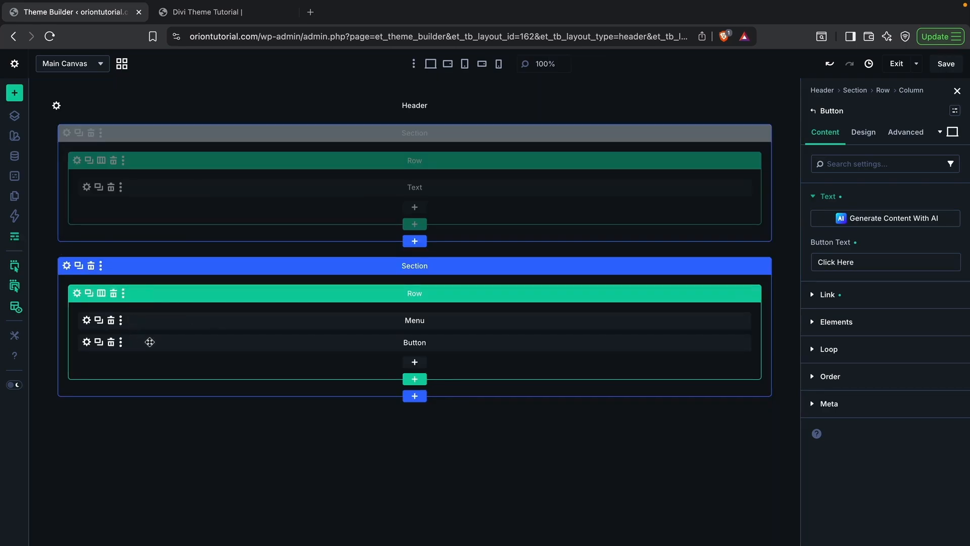
left_click(14, 236)
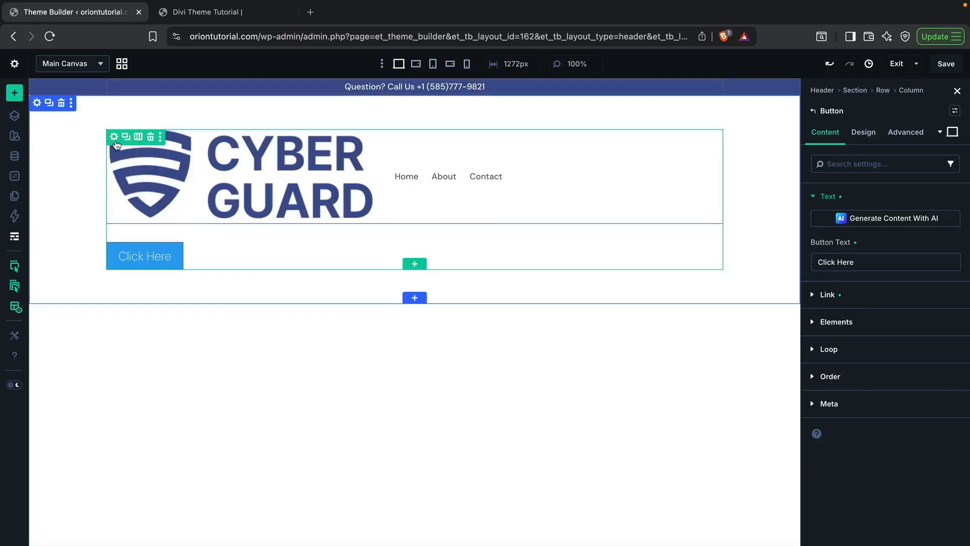
Step: Set the column's layout direction to a horizontal row and align its items to the center
left_click(115, 138)
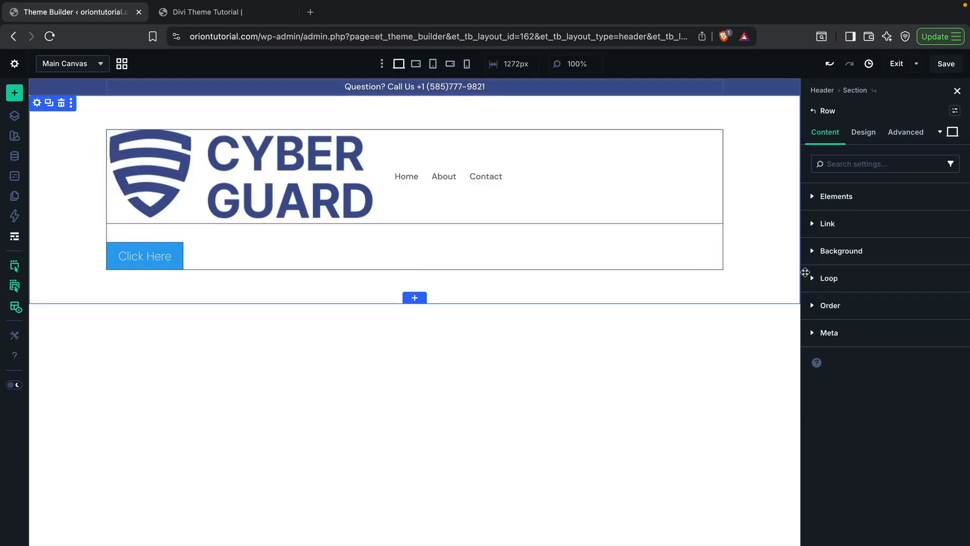
left_click(840, 200)
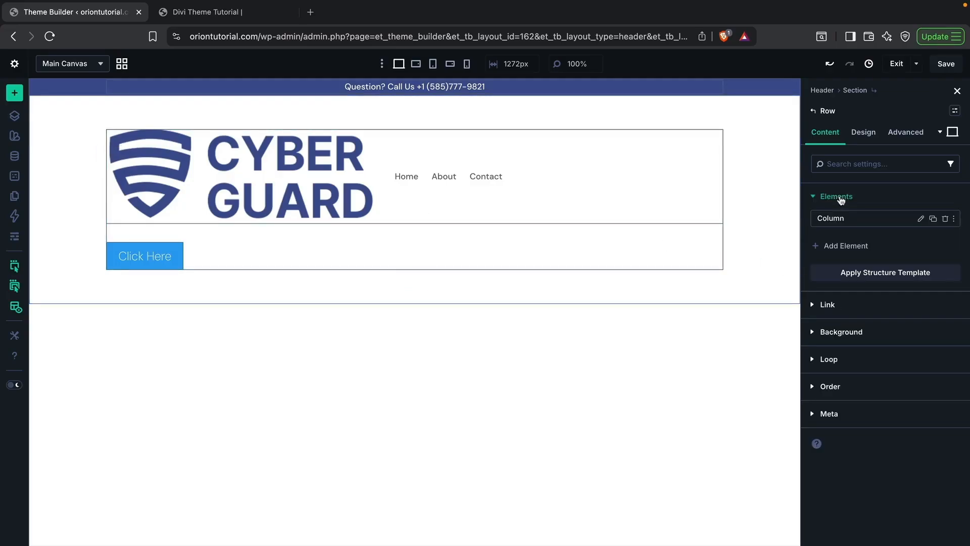
left_click(920, 218)
left_click(876, 141)
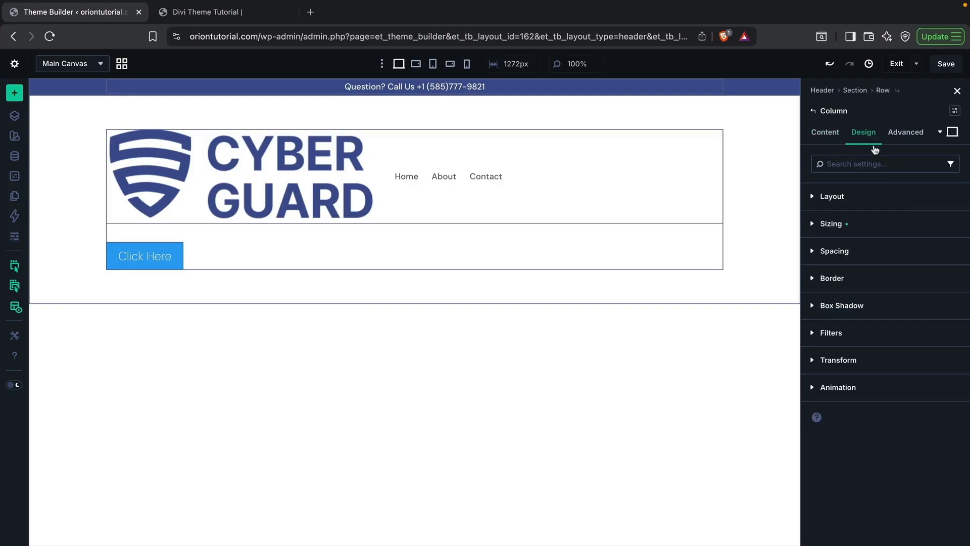
left_click(856, 204)
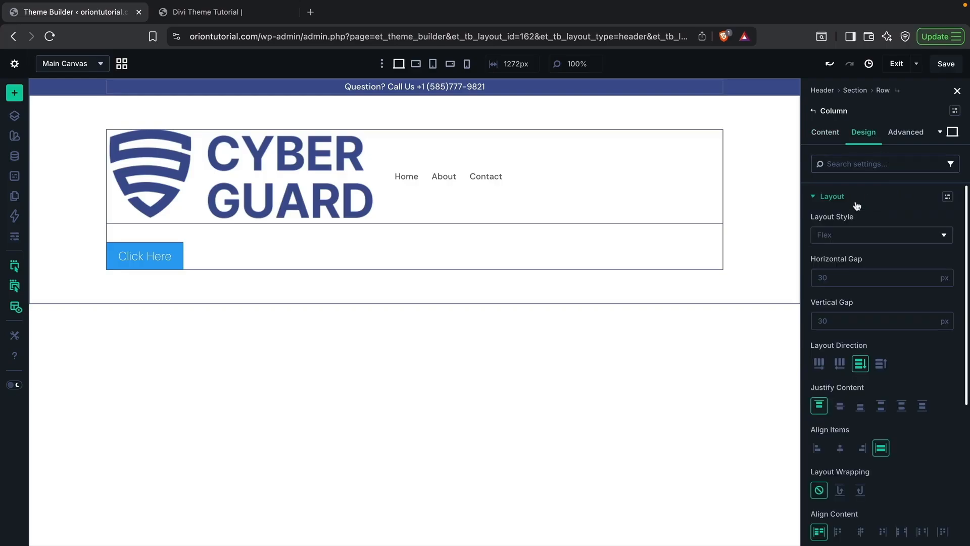
left_click(819, 363)
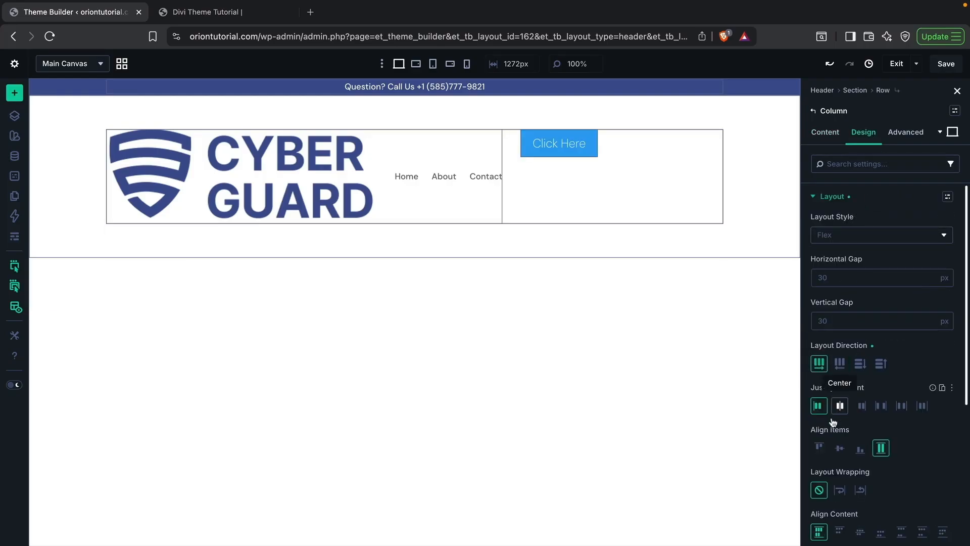
left_click(838, 448)
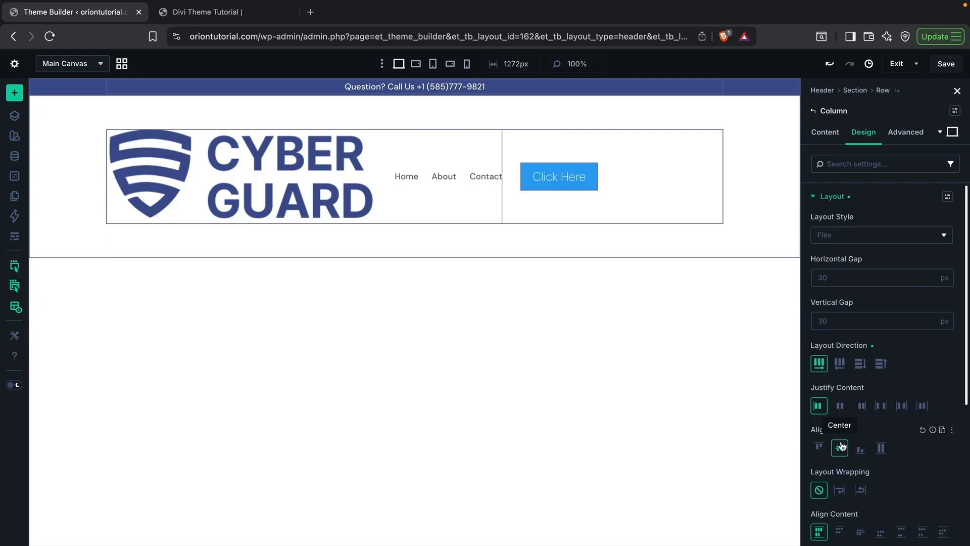
Step: Set the menu logo's height to 100 px
left_click(310, 167)
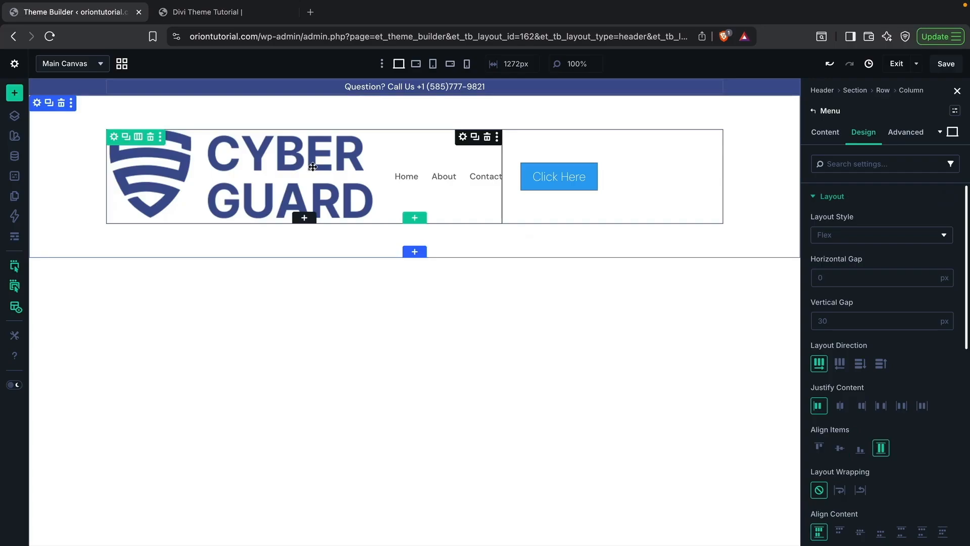
left_click(856, 196)
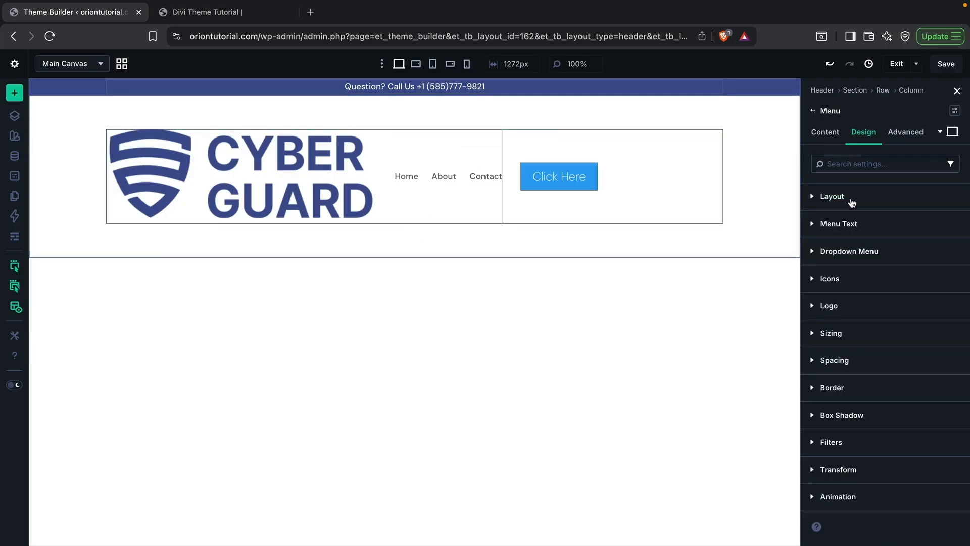
left_click(844, 303)
left_click(840, 331)
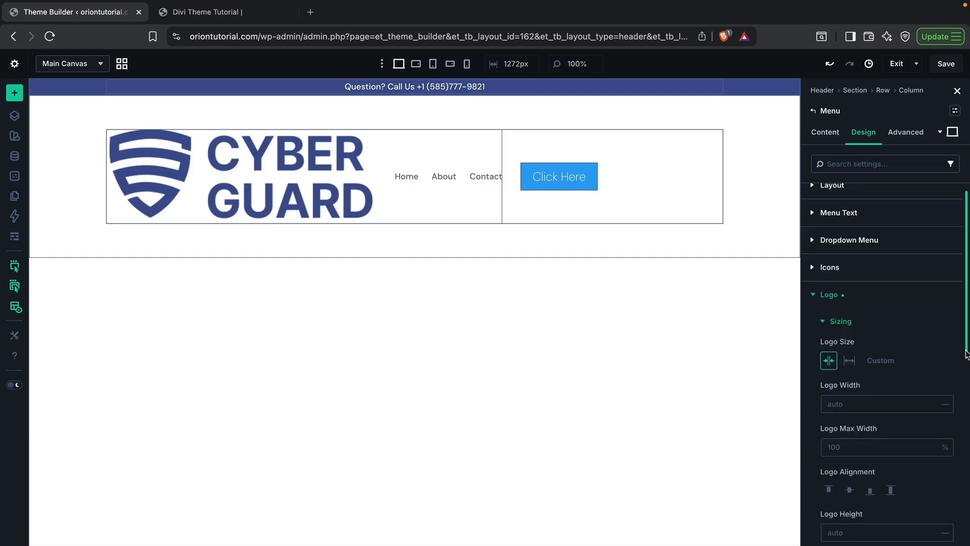
scroll(966, 360, "down", 1)
scroll(966, 359, "down", 3)
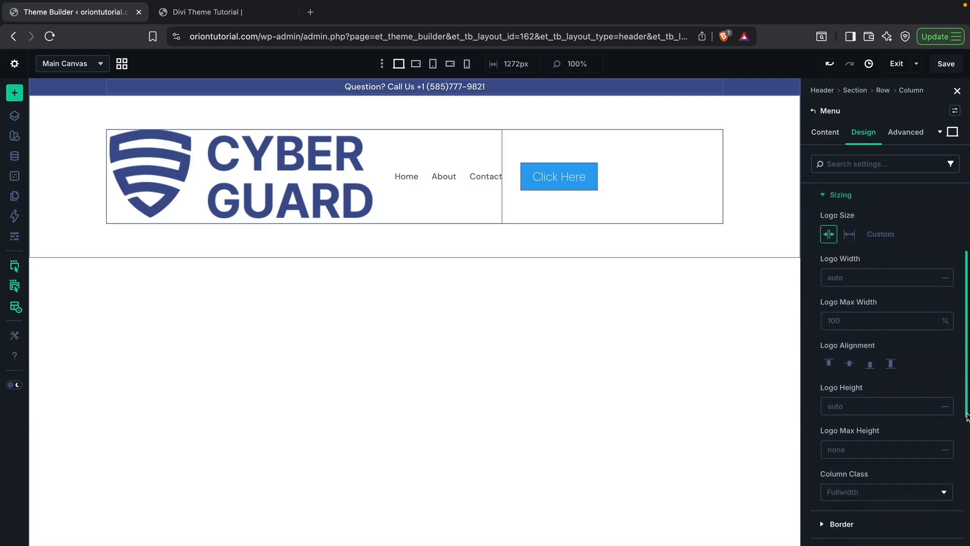
left_click(887, 374)
type("100")
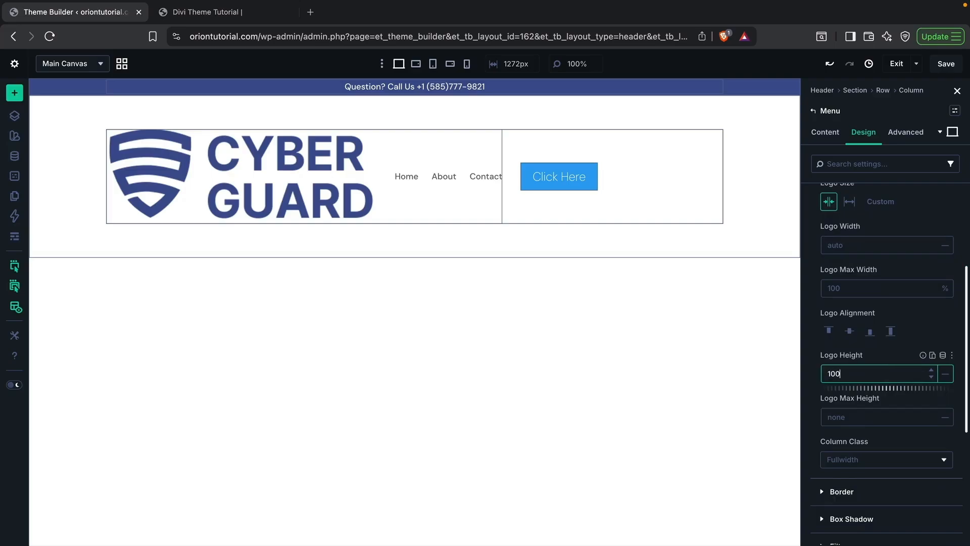
left_click(943, 382)
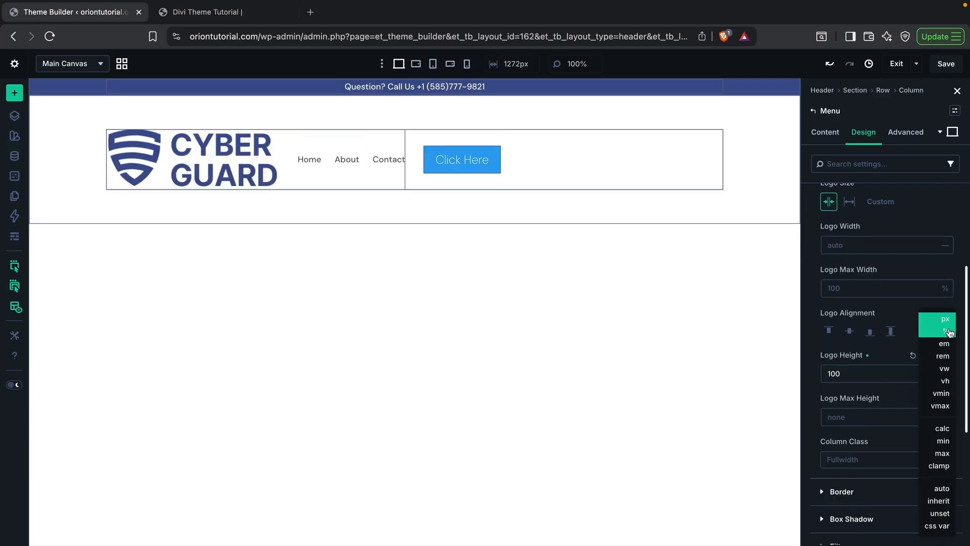
left_click(949, 323)
Step: Reduce the menu logo's height to 75 px and settle on 50 px
double_click(850, 374)
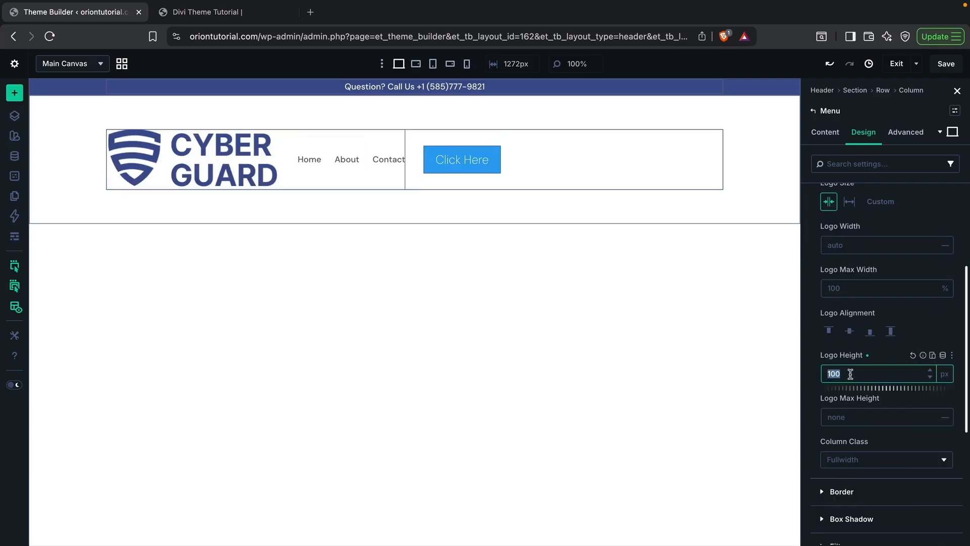
type("75")
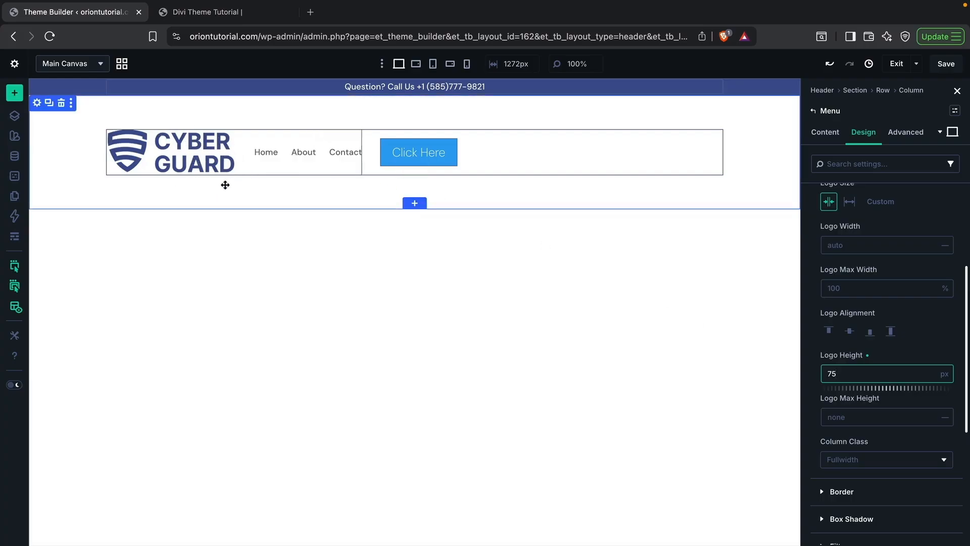
type("50")
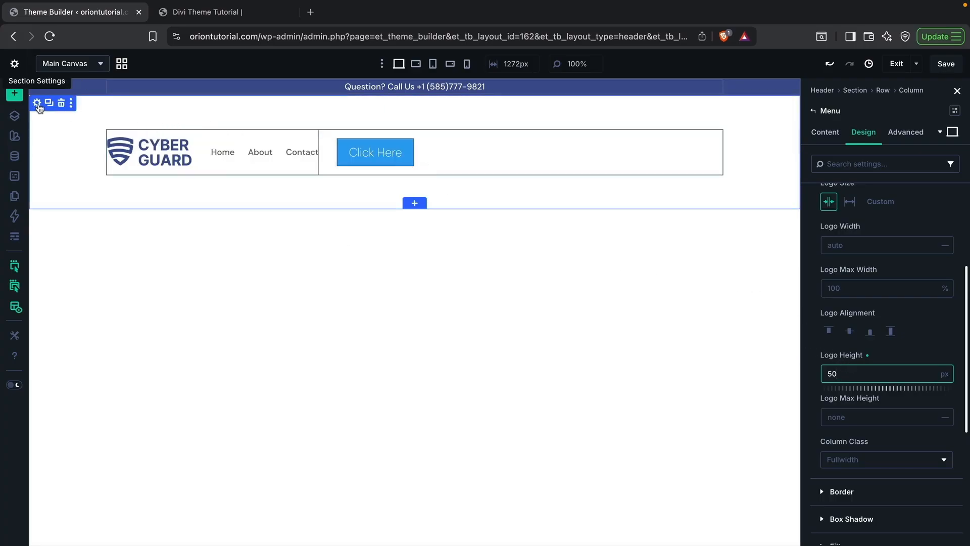
Step: Set the menu section's top and bottom padding to 0 px
left_click(37, 104)
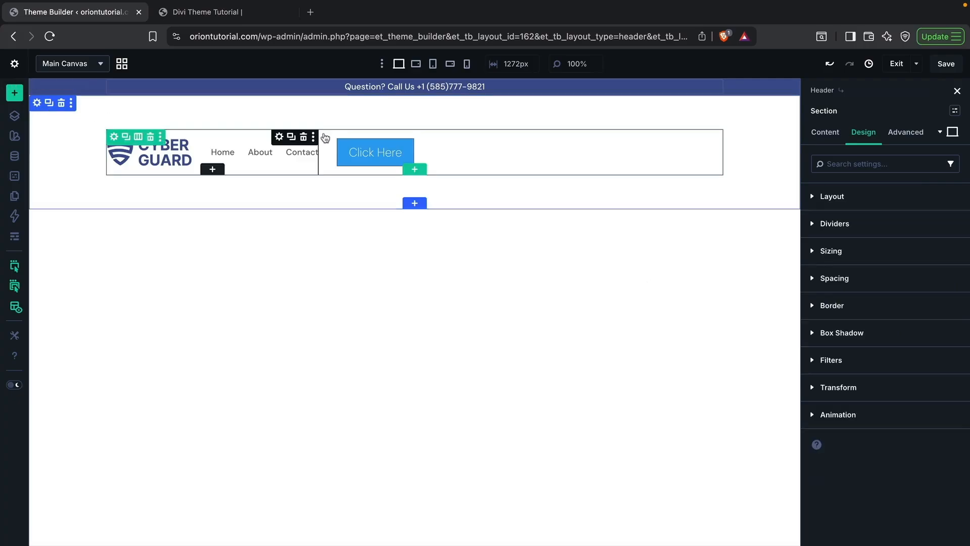
left_click(831, 136)
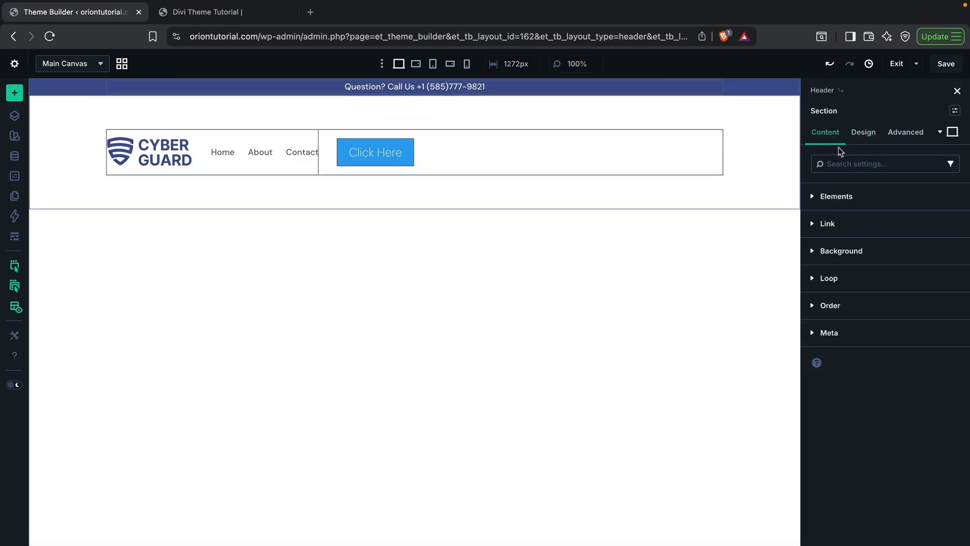
left_click(864, 132)
left_click(851, 286)
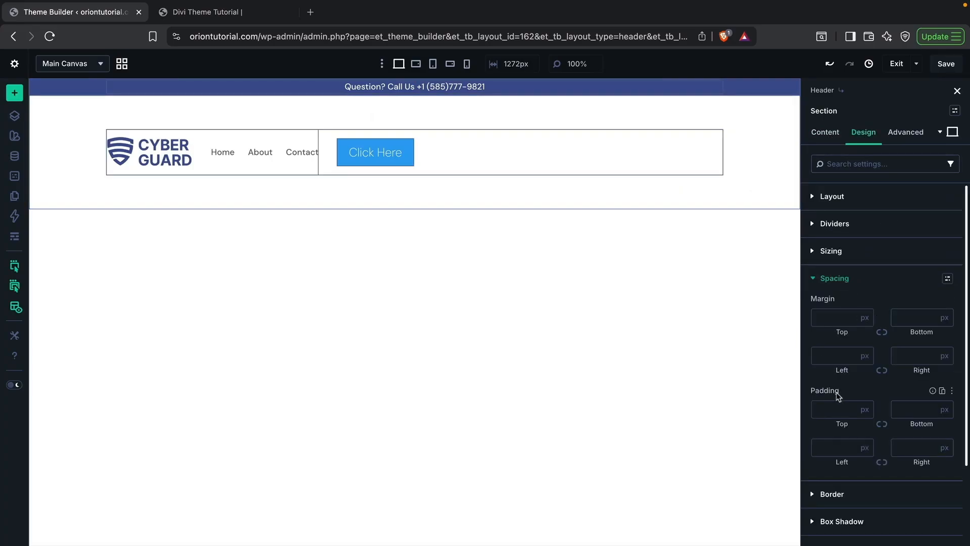
left_click(836, 408)
type("0")
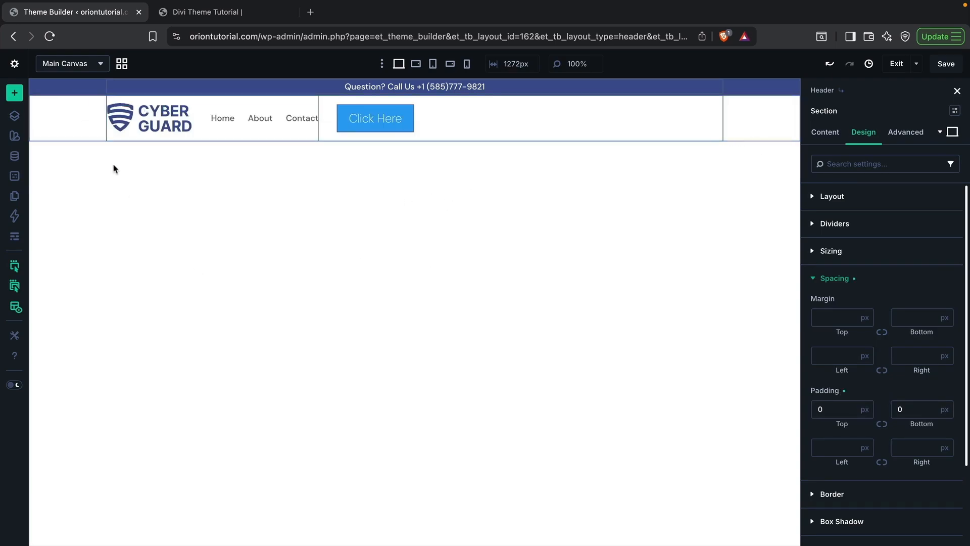
Step: Give the menu section the Preset 2 box shadow and set its shadow color opacity to 15%
left_click(827, 281)
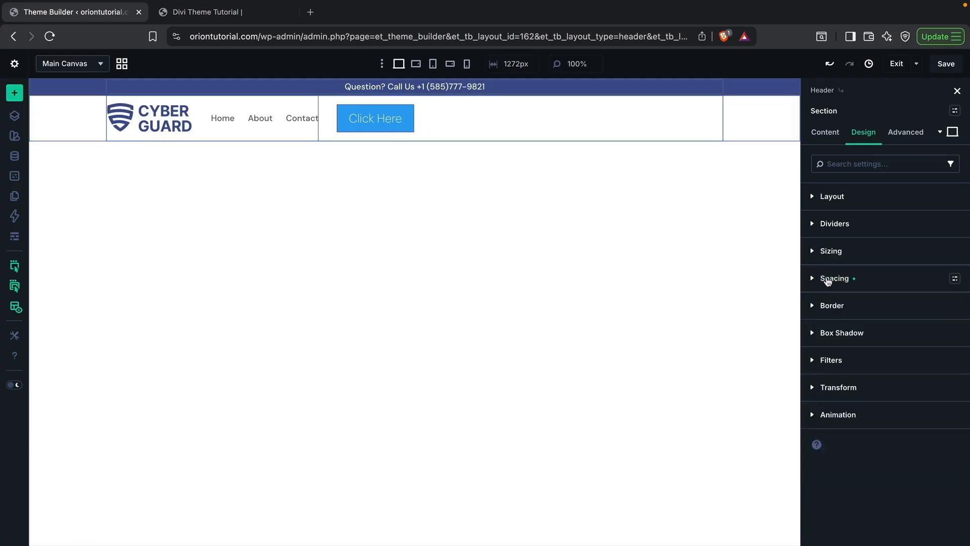
left_click(848, 331)
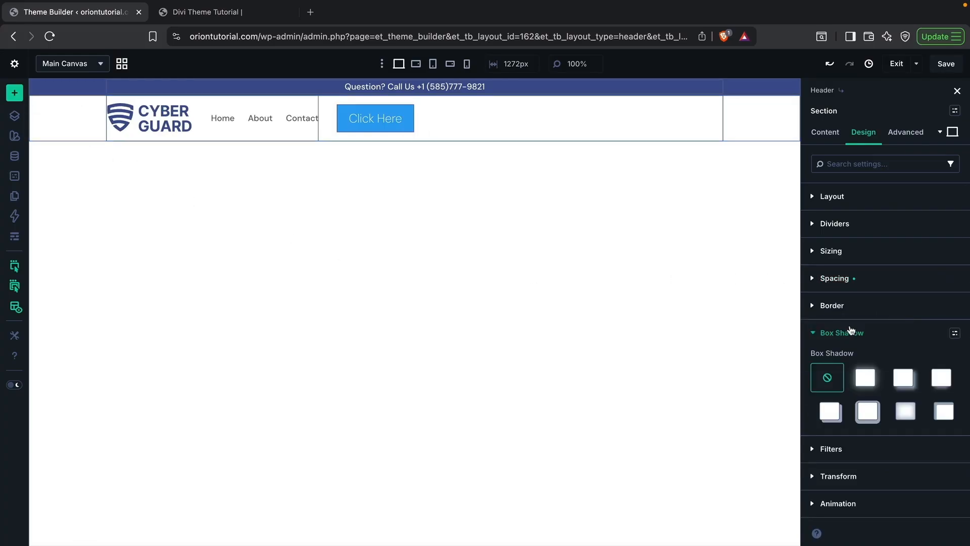
left_click(903, 379)
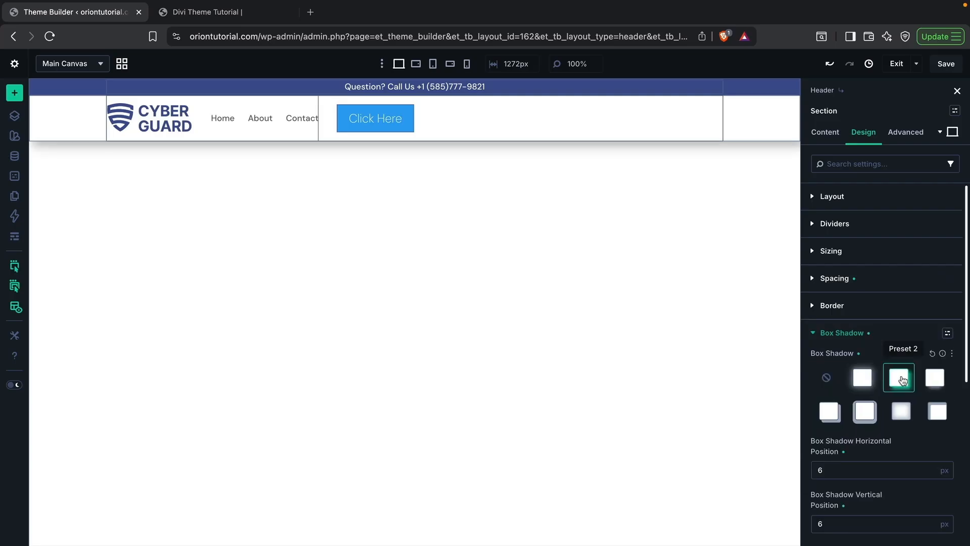
scroll(904, 409, "down", 5)
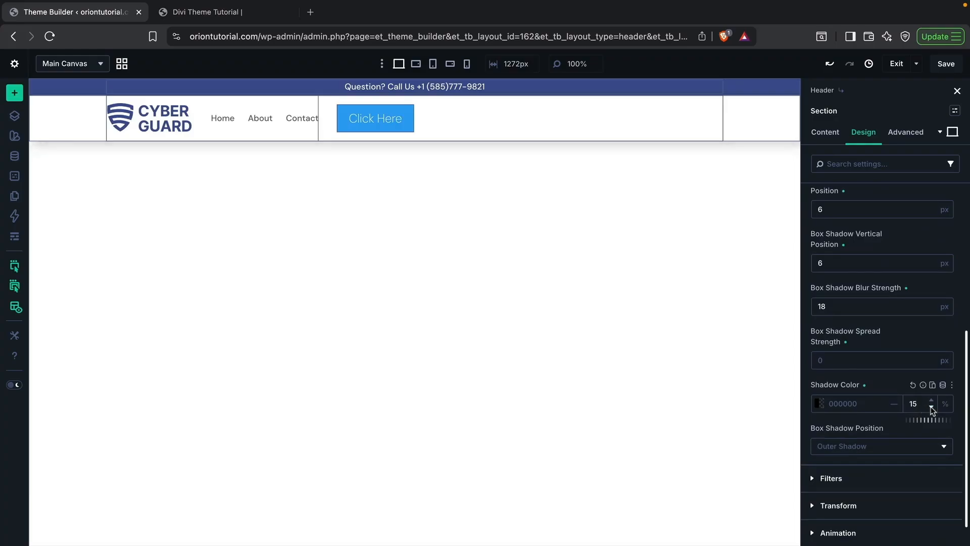
left_click(932, 407)
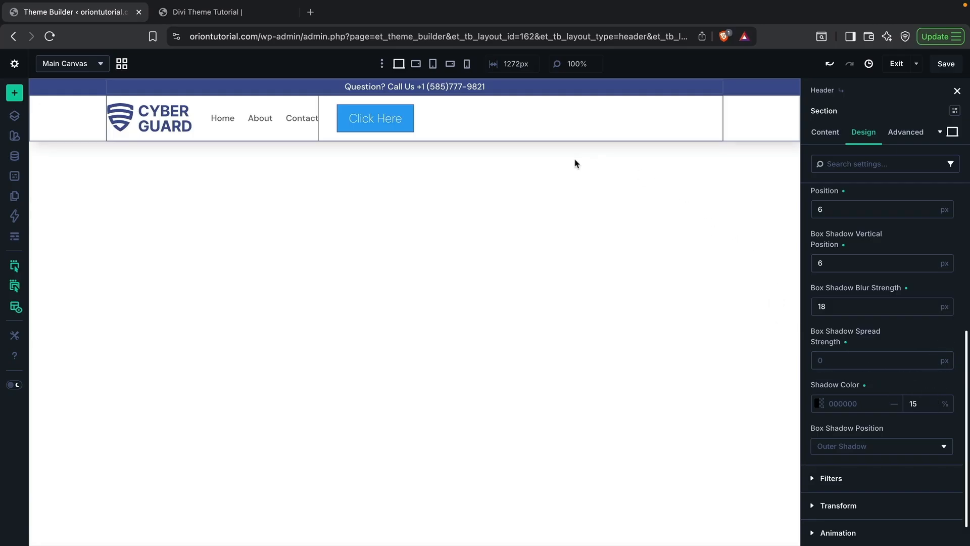
Step: Try box shadow Presets 3 and 5 on the menu section and settle on Preset 3
scroll(899, 307, "up", 5)
left_click(935, 266)
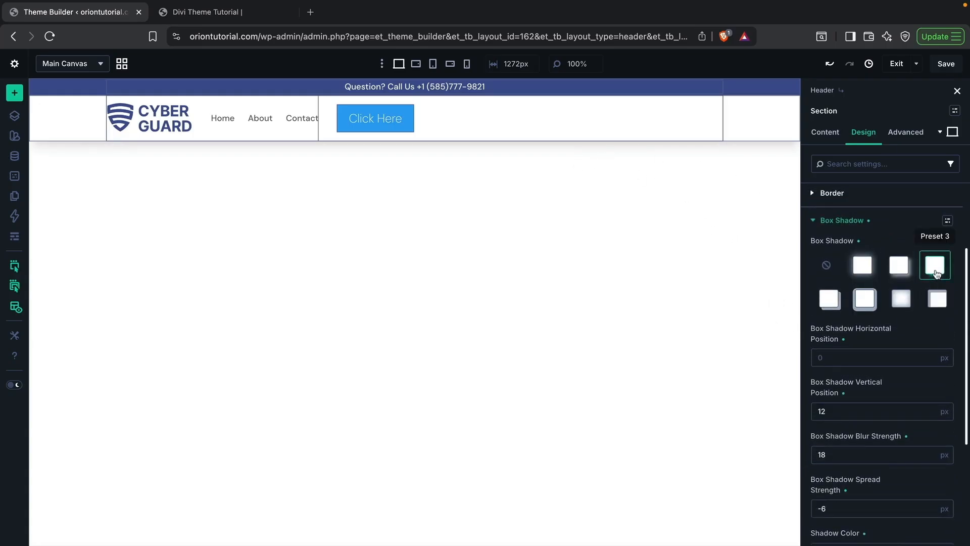
left_click(862, 303)
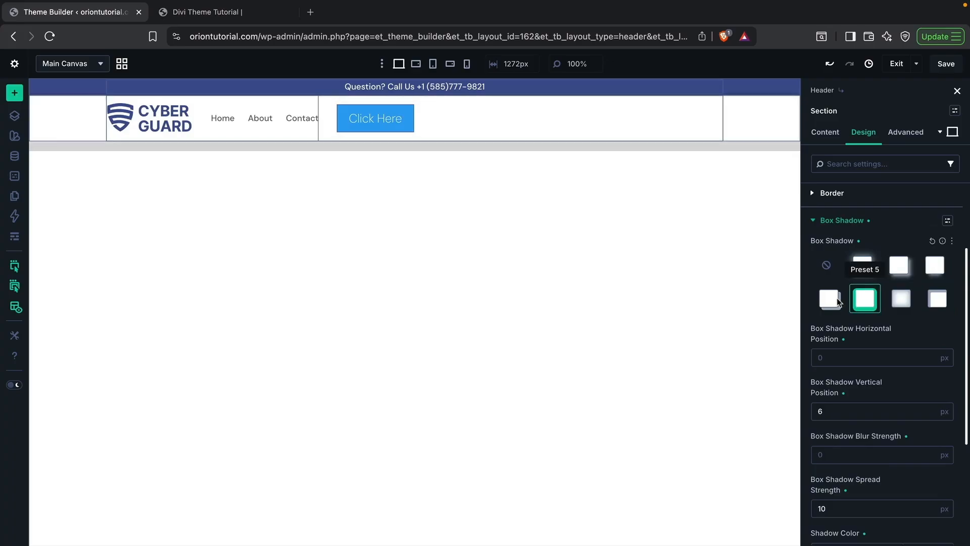
left_click(938, 269)
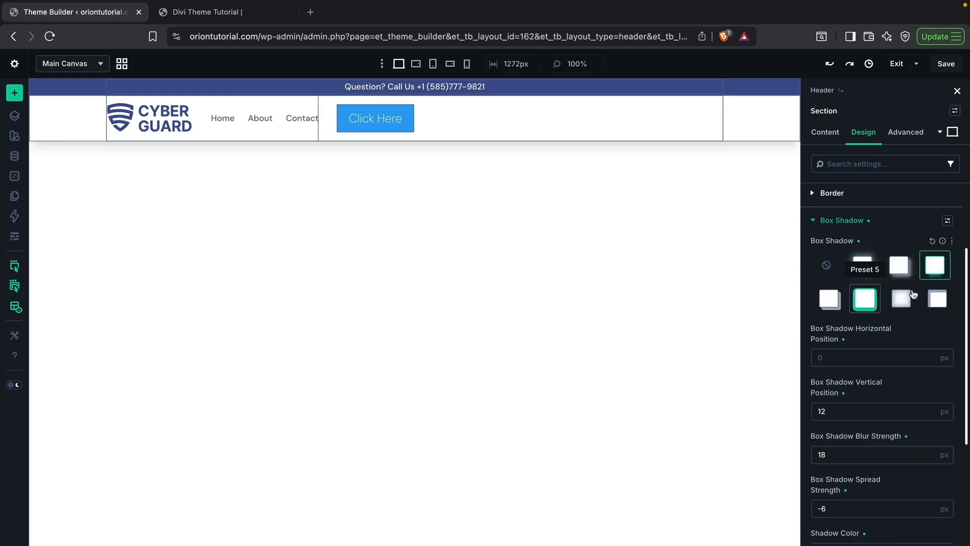
Step: Set the section's box shadow color to the gray 747272
scroll(866, 375, "down", 3)
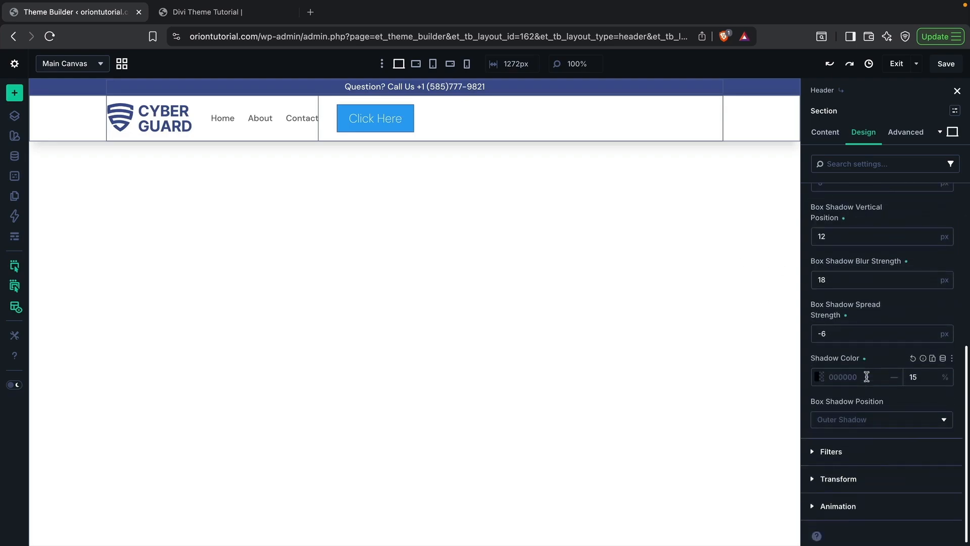
left_click(822, 377)
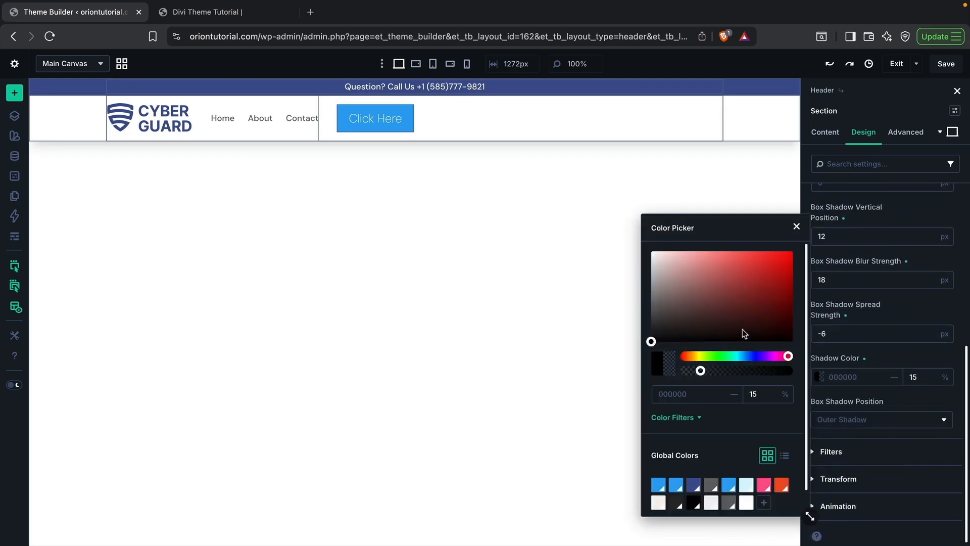
left_click_drag(651, 333, 654, 300)
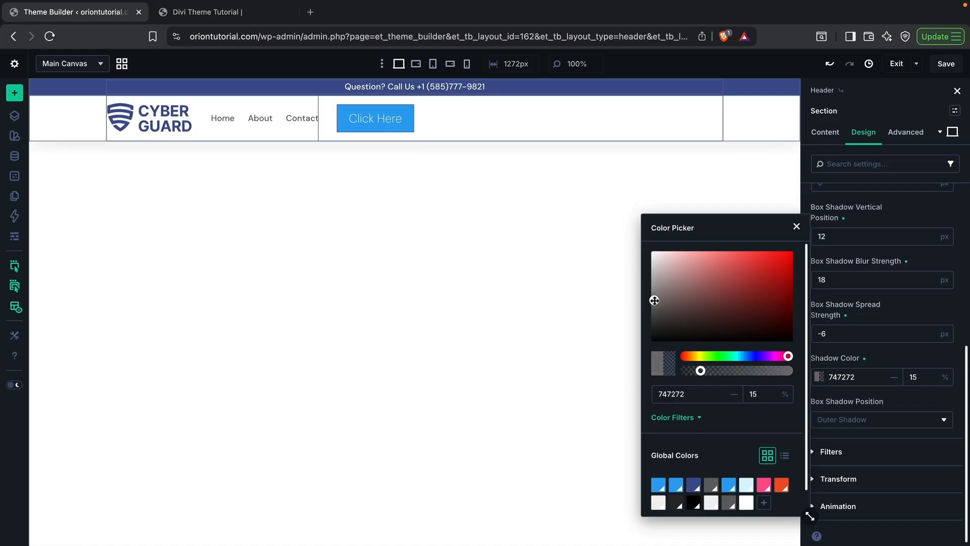
left_click(893, 348)
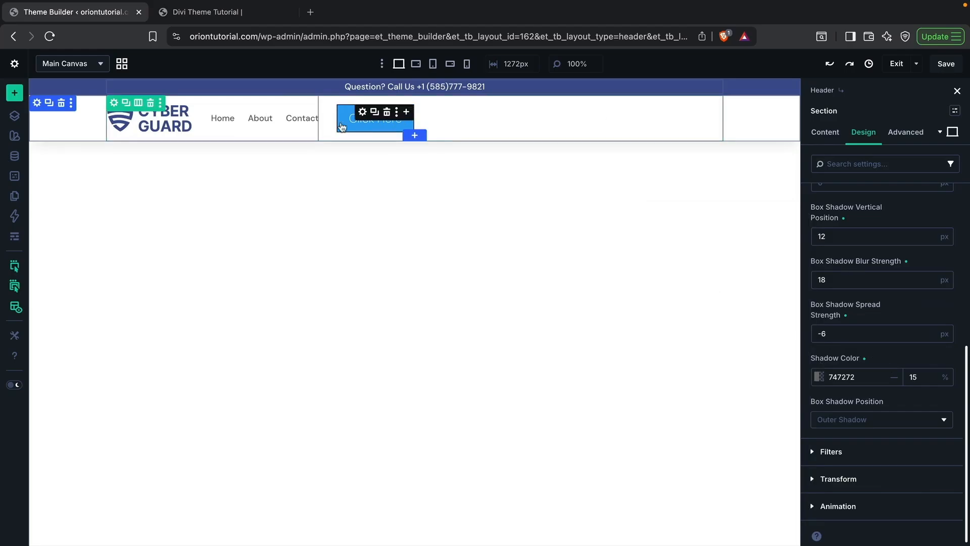
Step: Make the menu module grow to fill the free width beside the Click Here button
left_click(243, 118)
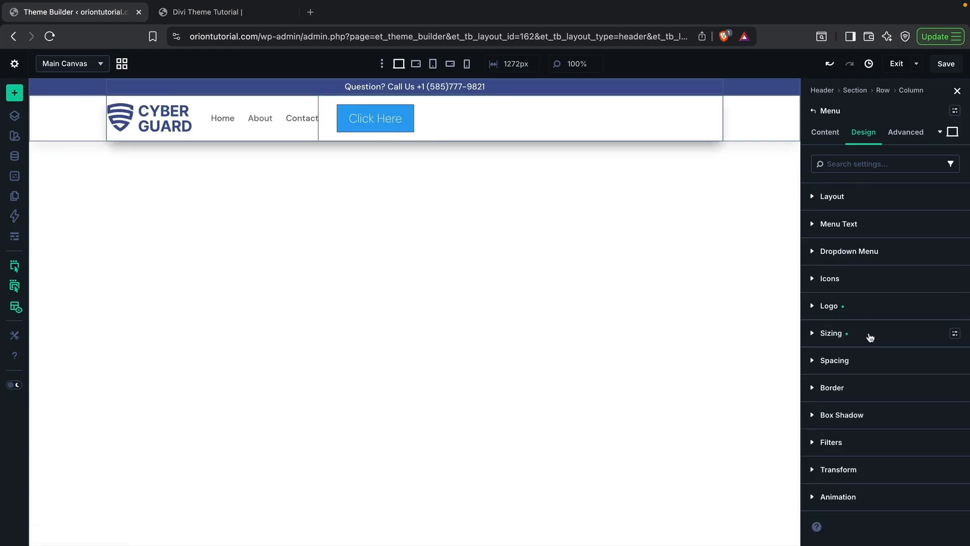
left_click(853, 335)
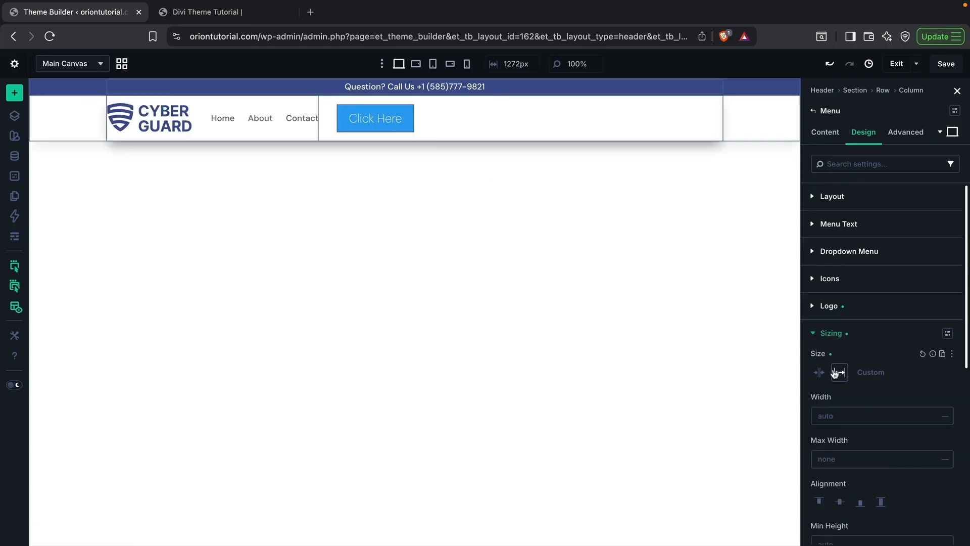
left_click(840, 373)
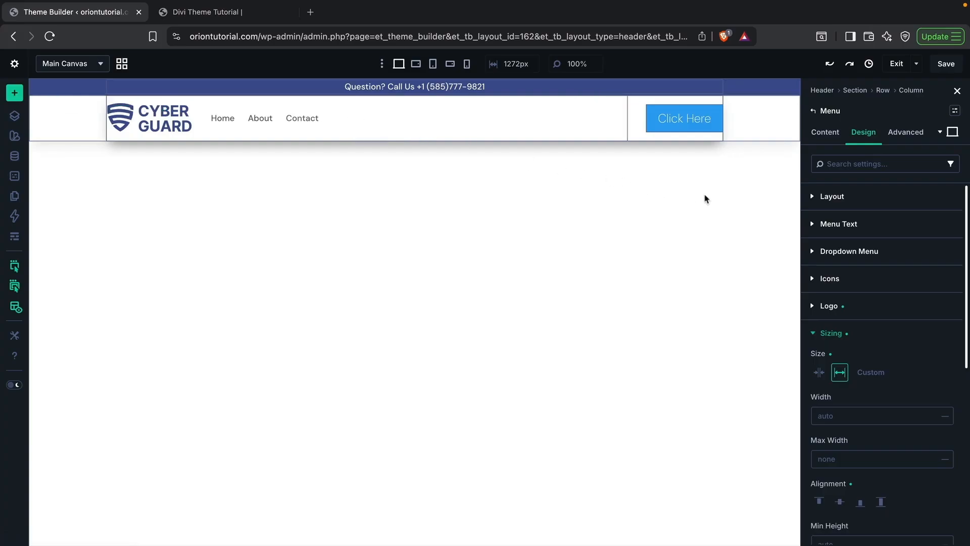
Step: Try center, justified and right text alignment for the menu links and return to left alignment
left_click(838, 223)
scroll(858, 287, "down", 3)
scroll(849, 302, "down", 5)
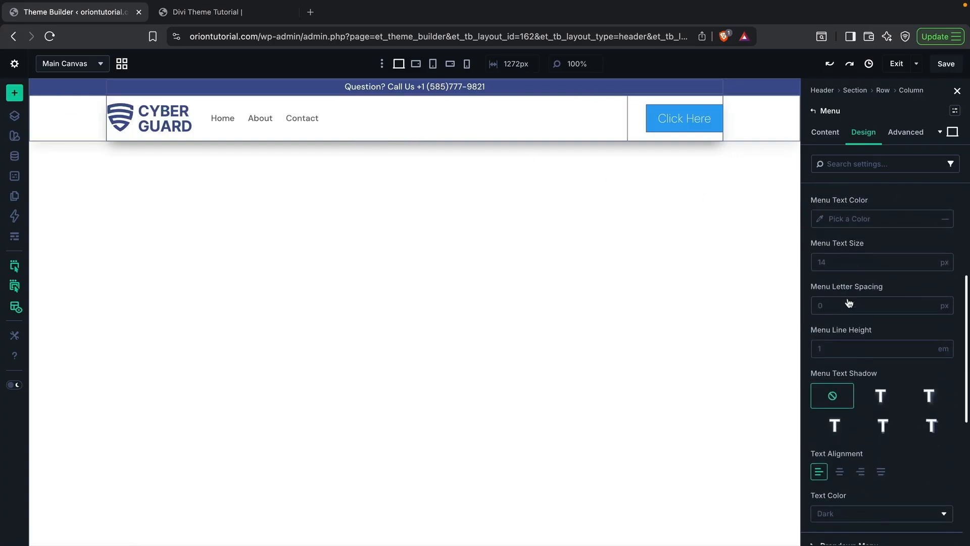
left_click(839, 443)
left_click(881, 443)
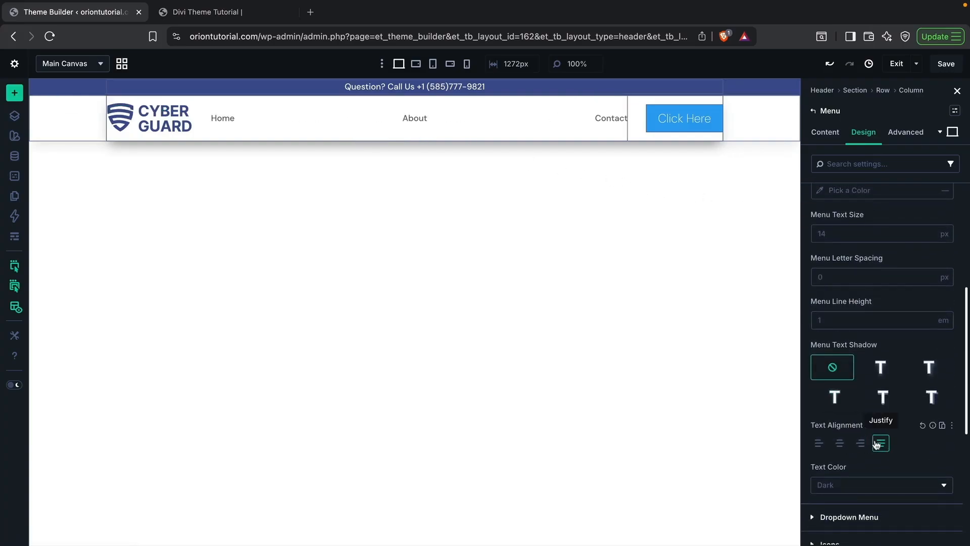
left_click(860, 442)
left_click(840, 443)
left_click(823, 443)
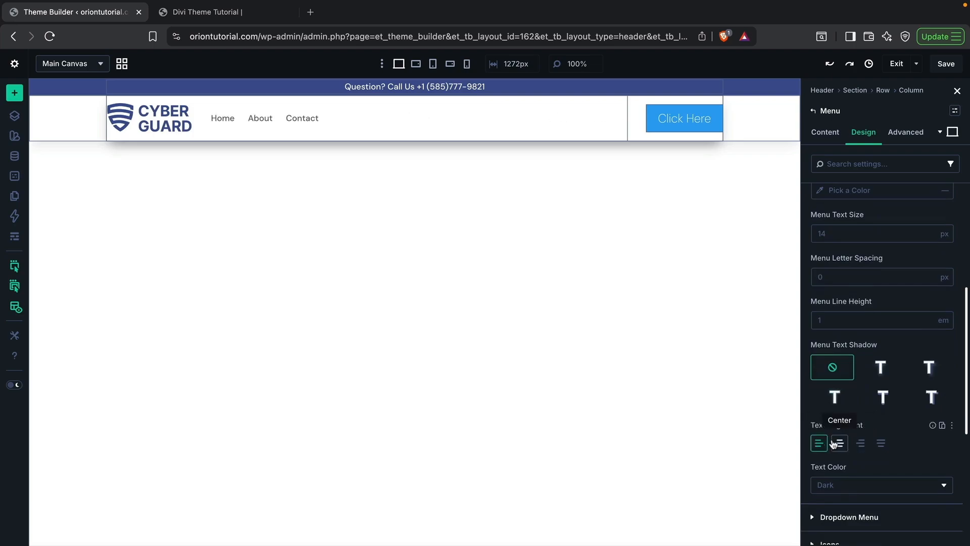
left_click(836, 443)
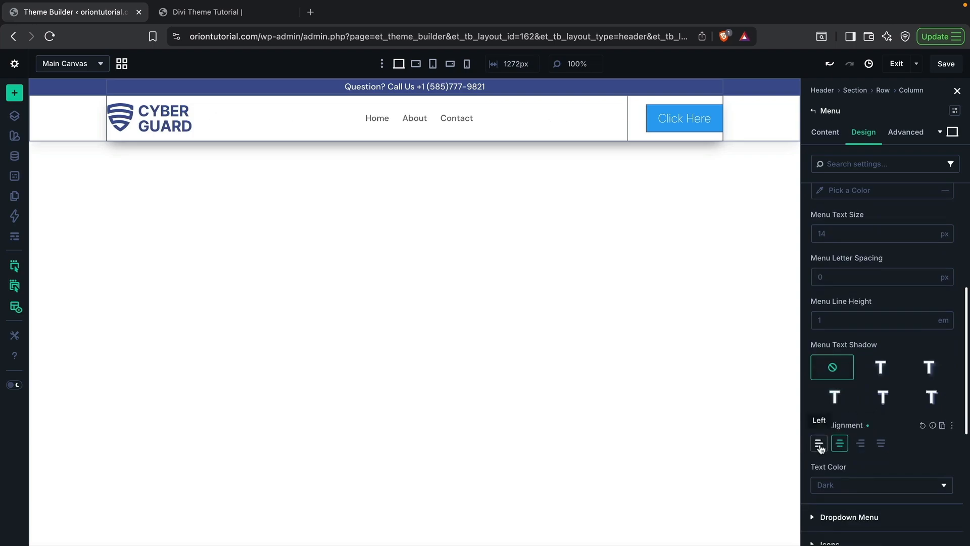
left_click(819, 444)
left_click(839, 444)
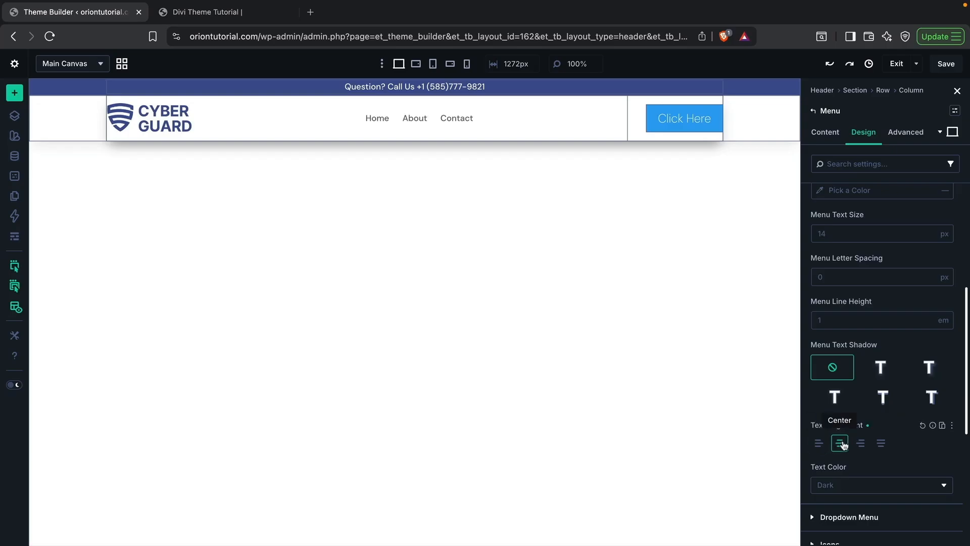
left_click(825, 444)
left_click(839, 443)
left_click(819, 443)
Step: Set the menu text size to 1 rem
scroll(829, 389, "up", 2)
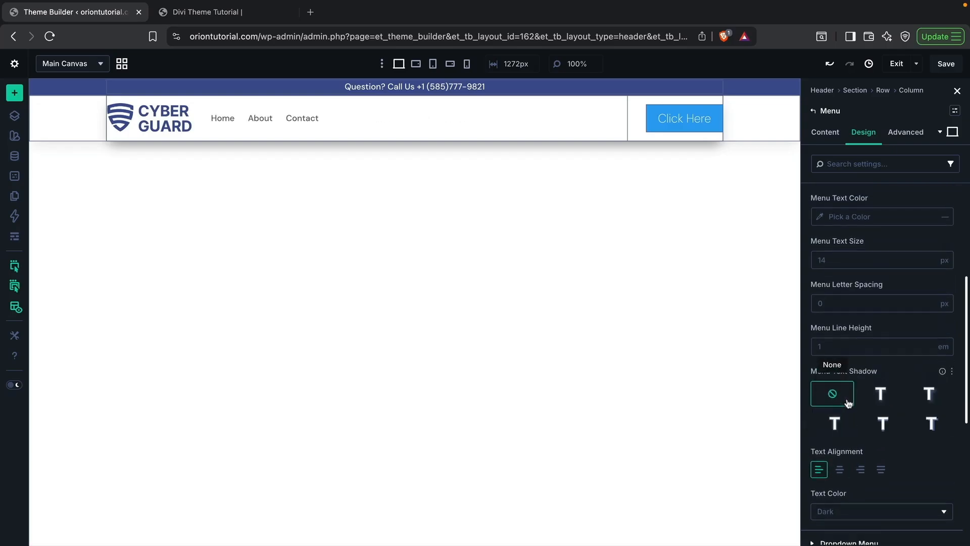
left_click(930, 283)
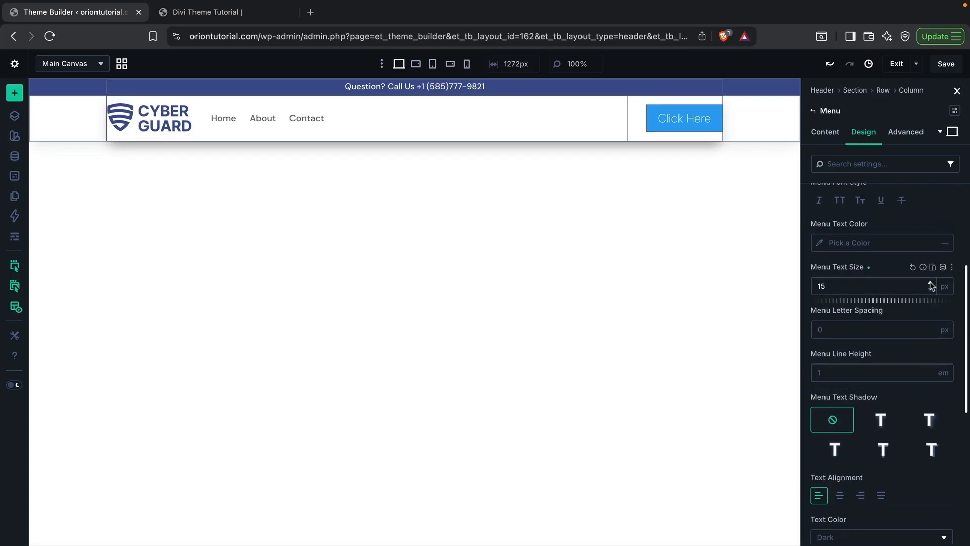
left_click(930, 282)
left_click(948, 288)
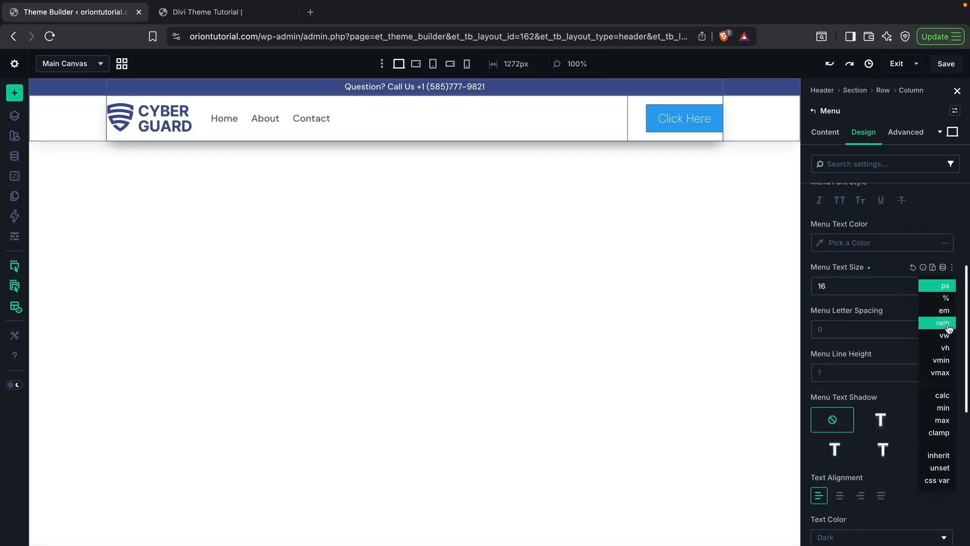
left_click(943, 322)
left_click(871, 285)
type("1")
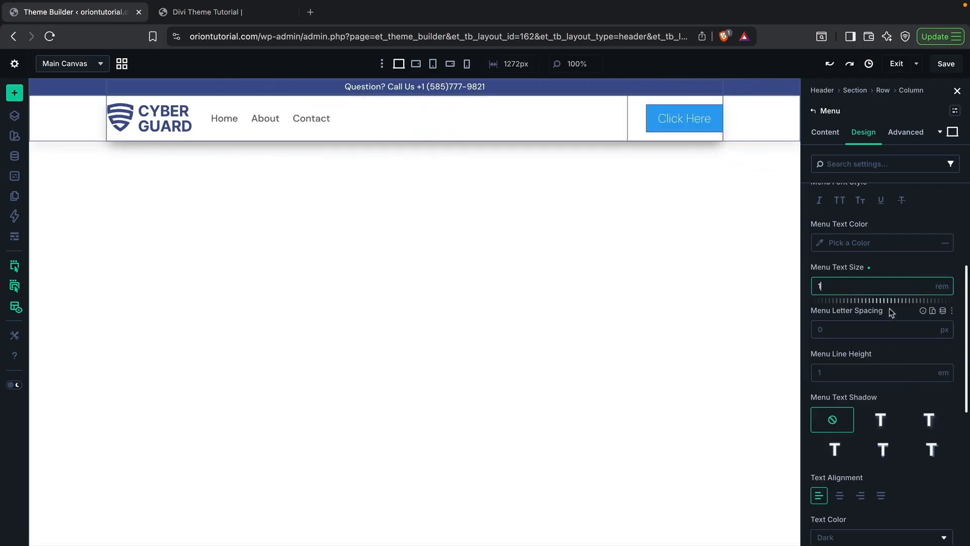
scroll(889, 308, "up", 1)
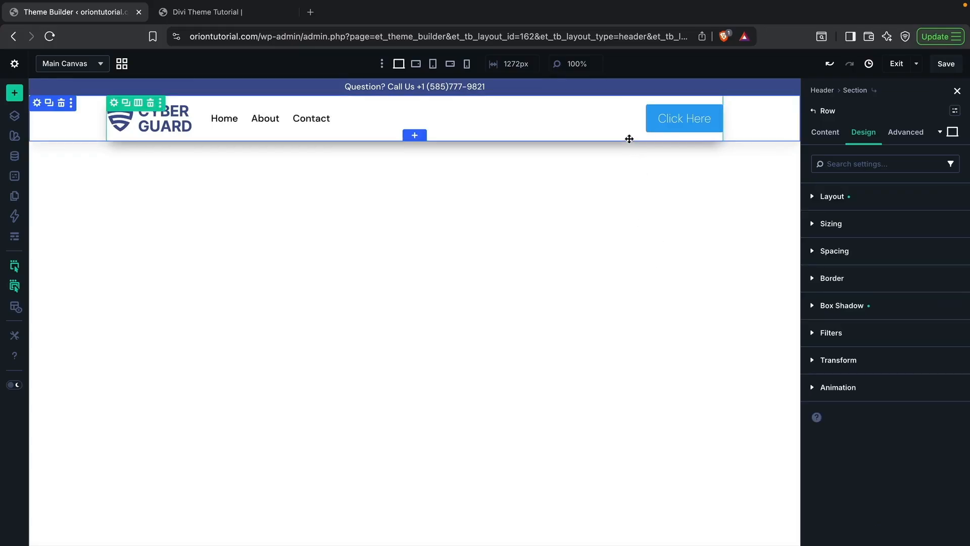
Step: Remove the box shadow from the row that holds the menu and button
left_click(843, 305)
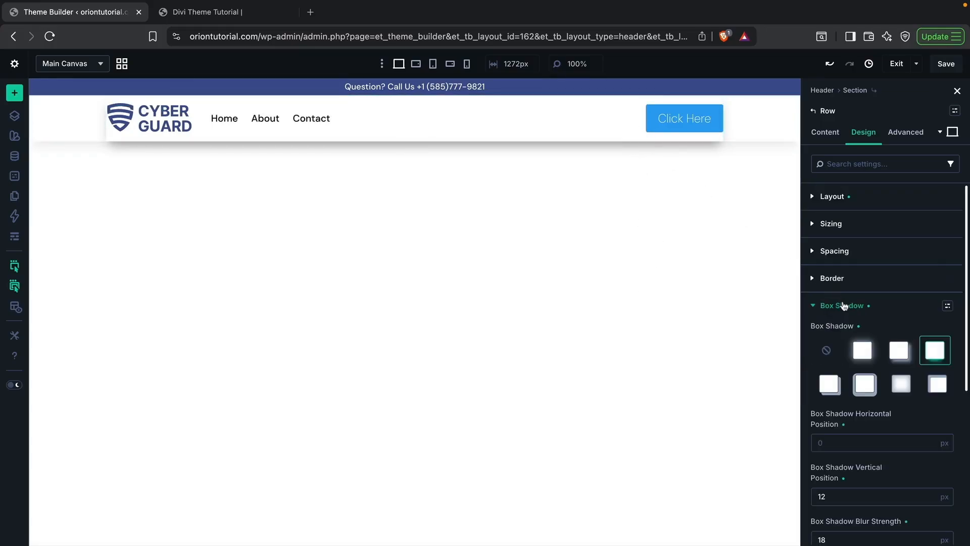
left_click(829, 350)
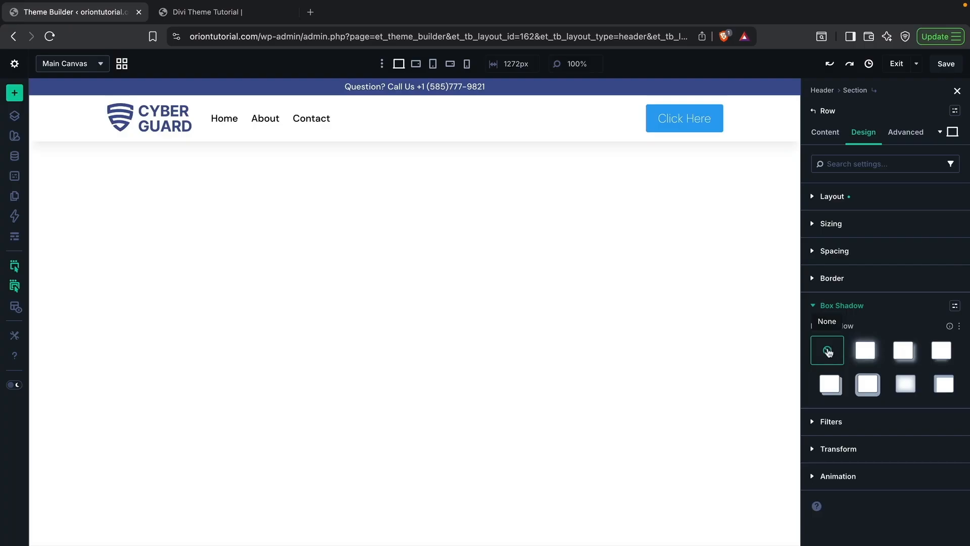
left_click(38, 103)
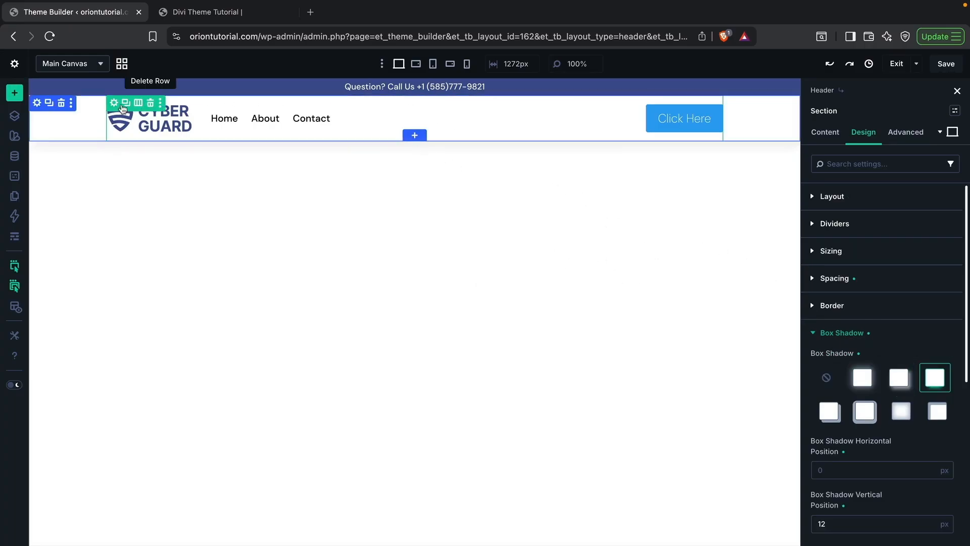
Step: Set the menu row's width to 96% and its max width to 1500 px
left_click(114, 103)
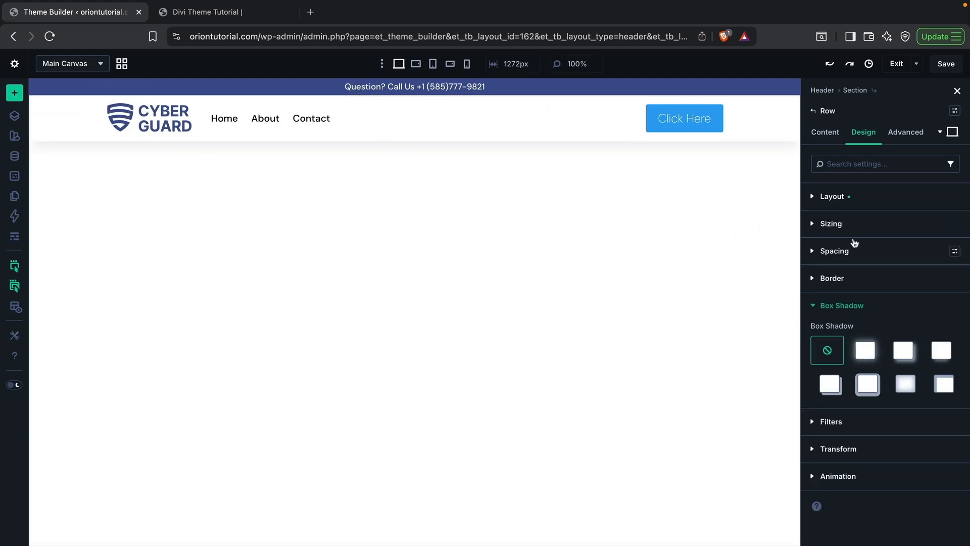
left_click(850, 227)
left_click(870, 306)
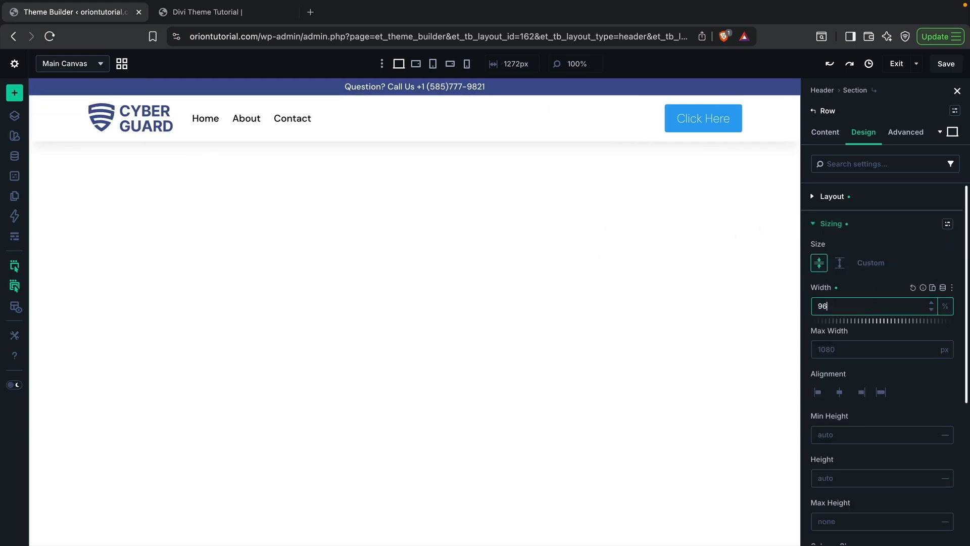
type("96")
left_click(882, 351)
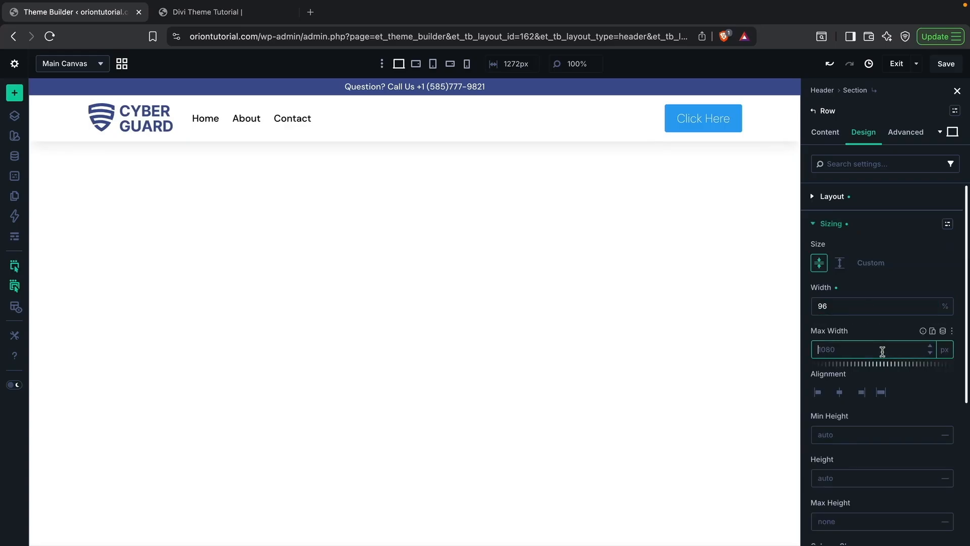
type("15")
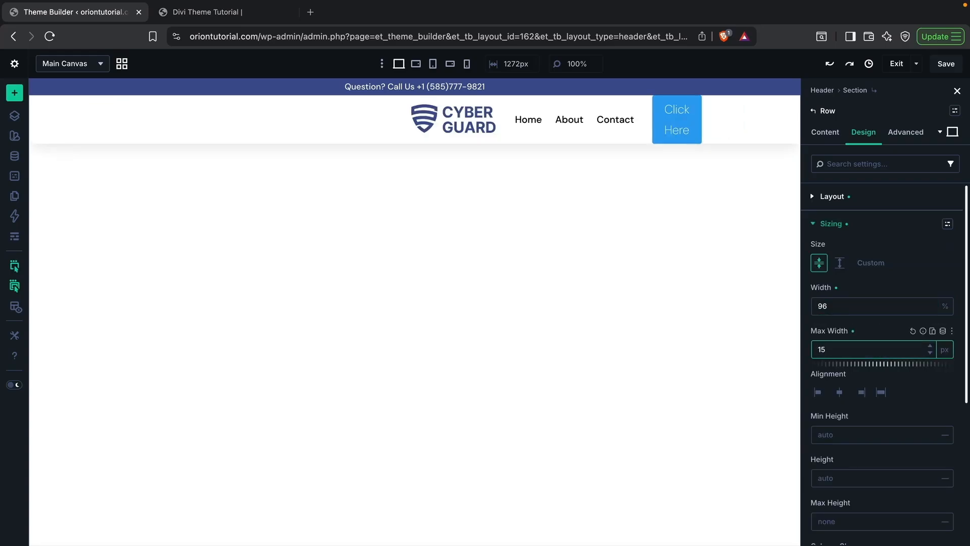
type("00")
Step: Reduce the menu row's width to 88%
left_click(848, 306)
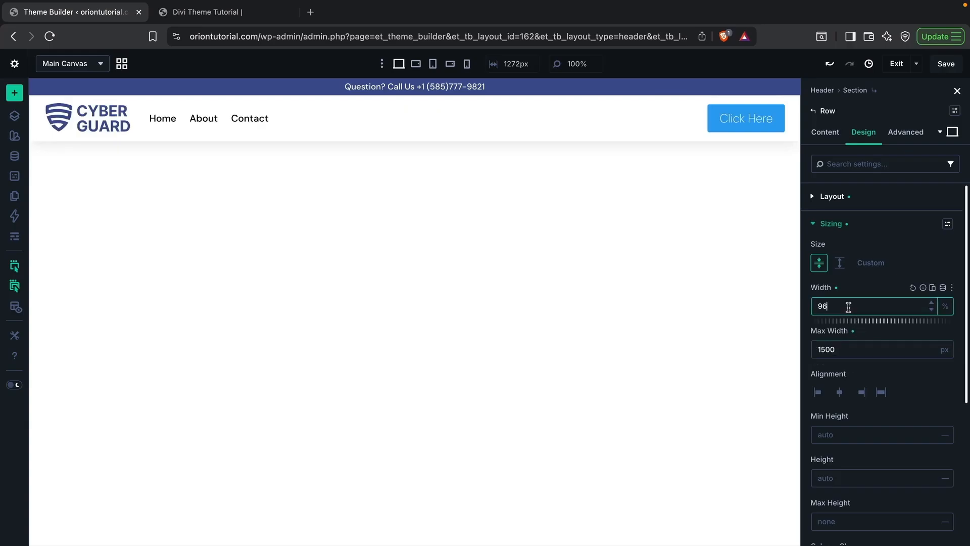
left_click(931, 309)
left_click(930, 309)
left_click(931, 309)
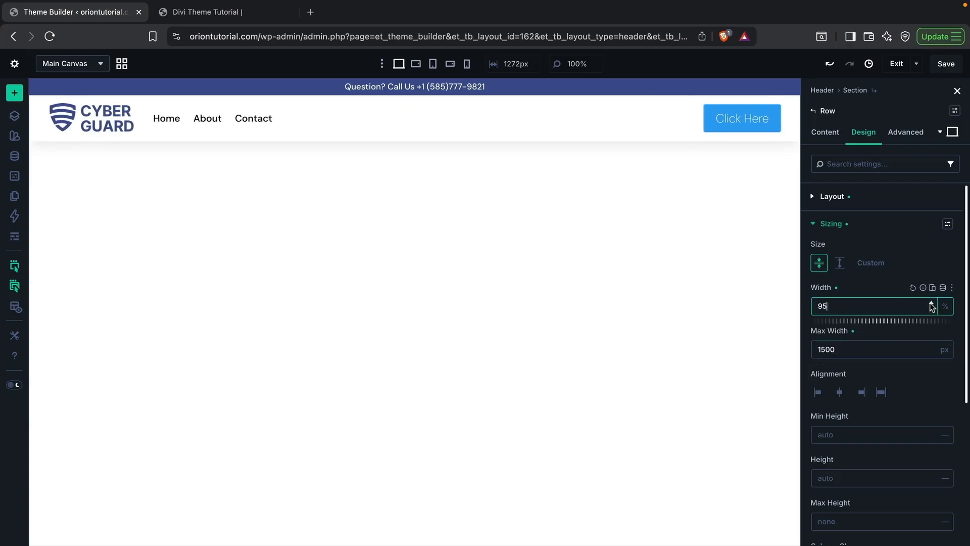
left_click(931, 309)
left_click(931, 308)
left_click(931, 308)
left_click(931, 308)
left_click(931, 309)
left_click(930, 303)
left_click(931, 302)
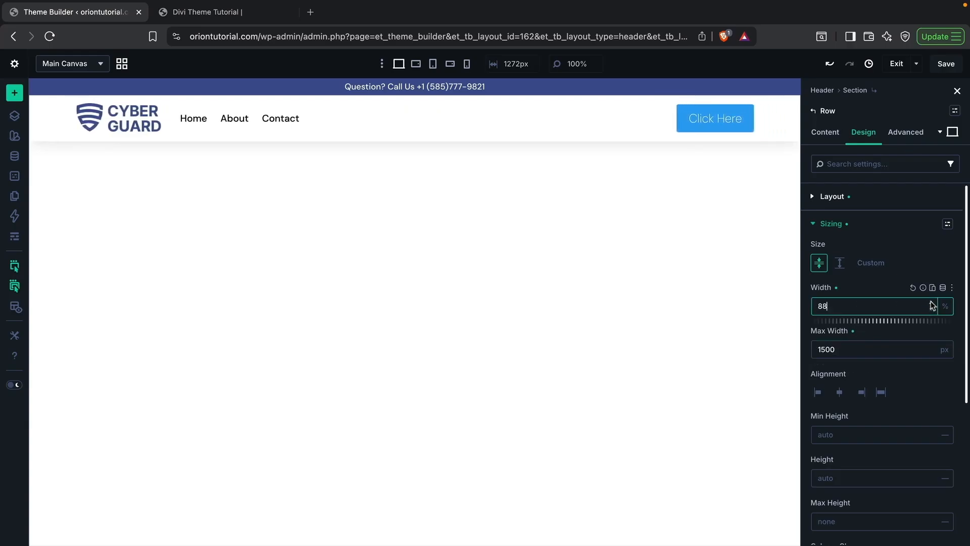
Step: Set the menu row's width to 90%
left_click(930, 303)
left_click(931, 310)
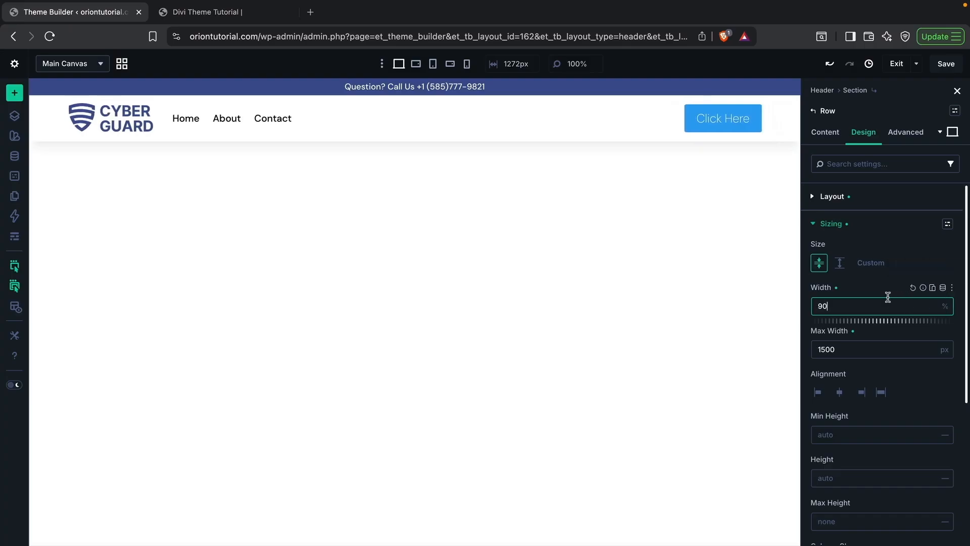
left_click(722, 129)
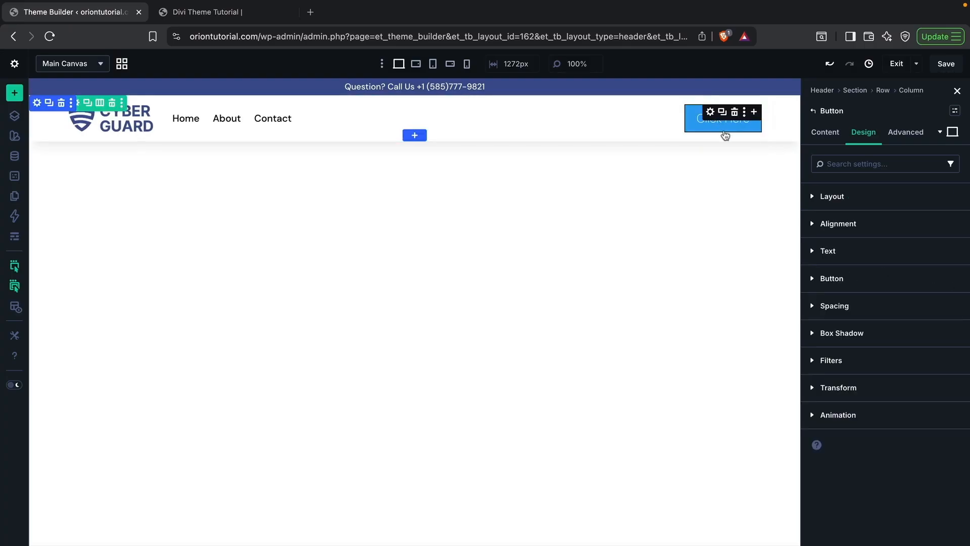
left_click(828, 134)
left_click(864, 196)
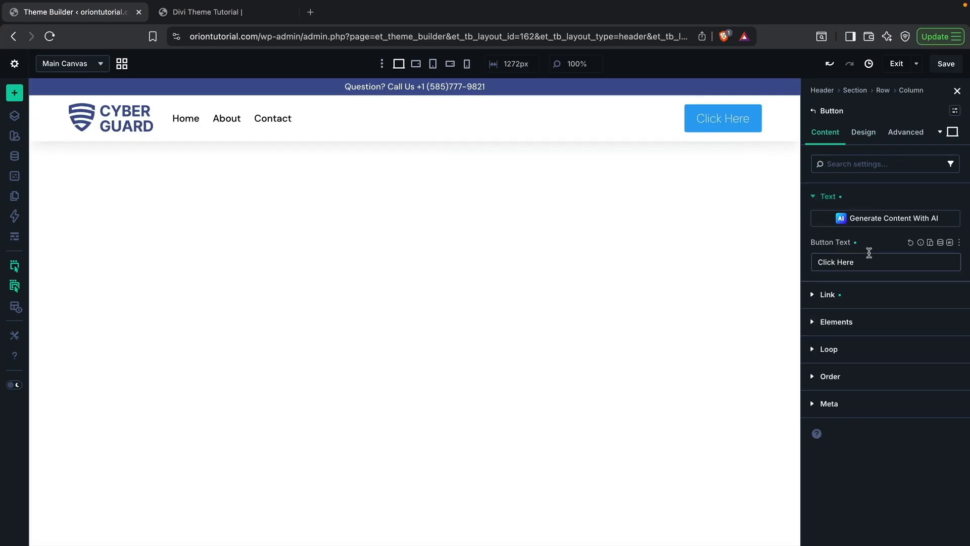
triple_click(867, 255)
type("Contact Us")
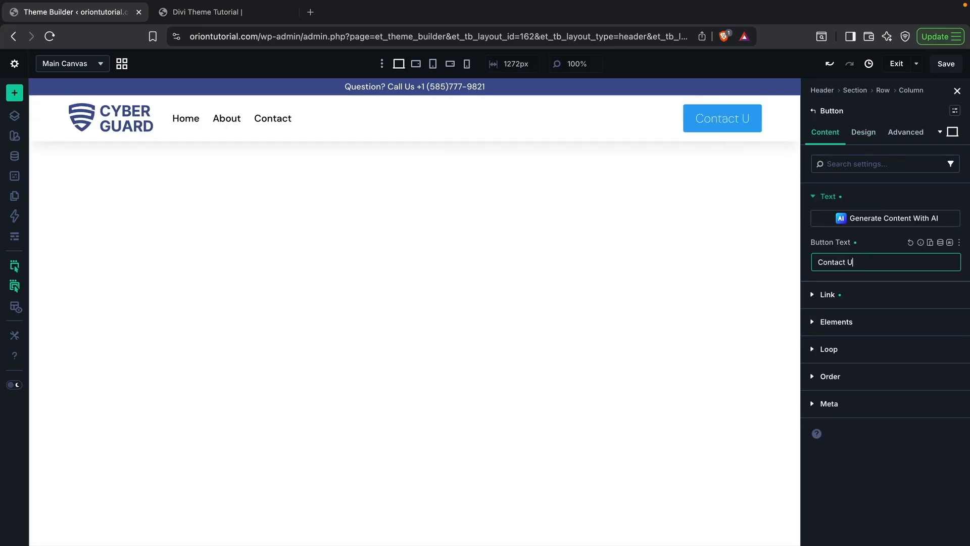
left_click(862, 295)
left_click(856, 264)
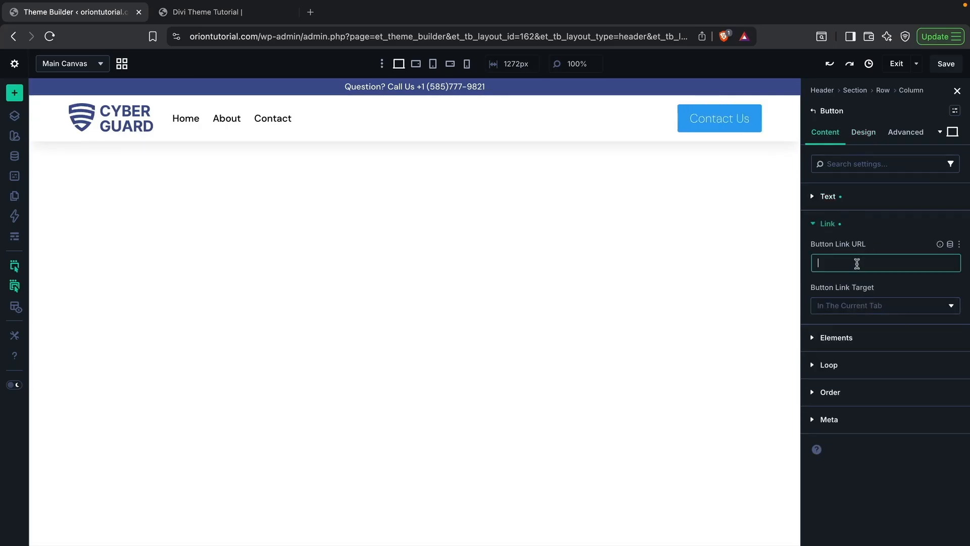
type("www.oriontutorial.com/contact")
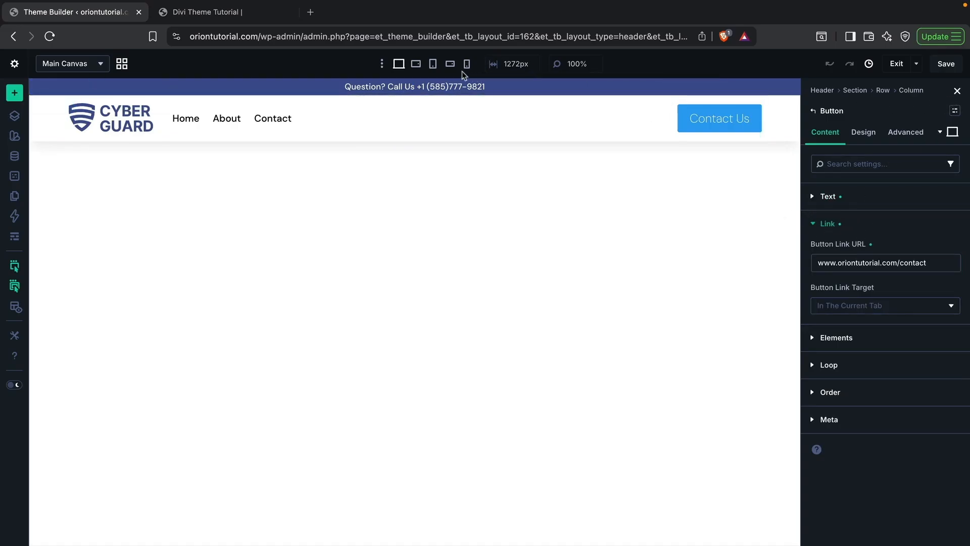
Step: In the tablet view, set the menu section's top and bottom padding to 10 px
left_click(432, 65)
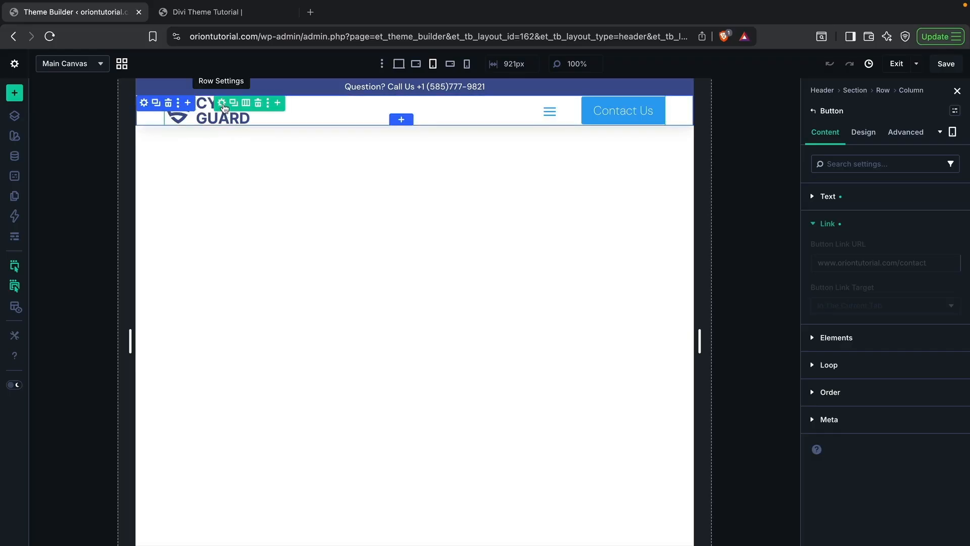
left_click(144, 104)
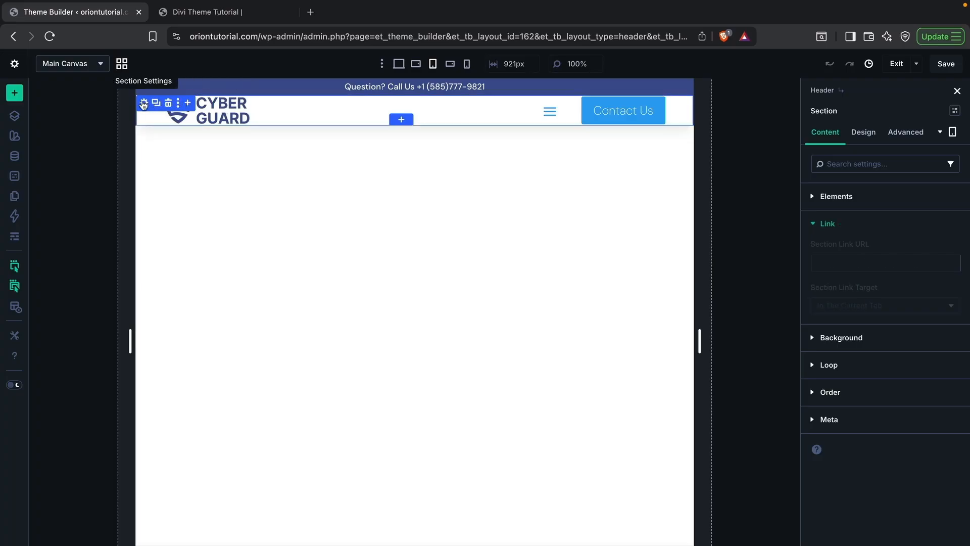
left_click(865, 134)
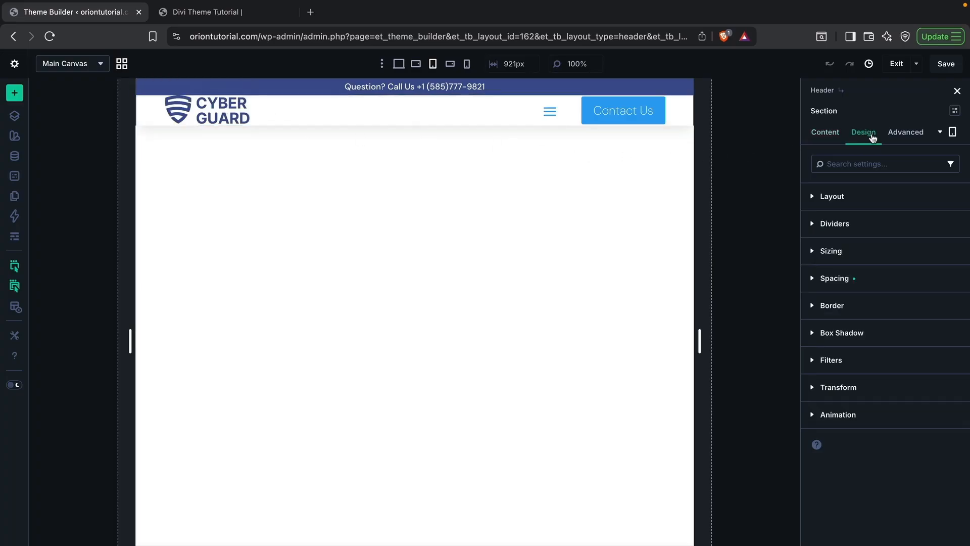
left_click(875, 282)
left_click(838, 408)
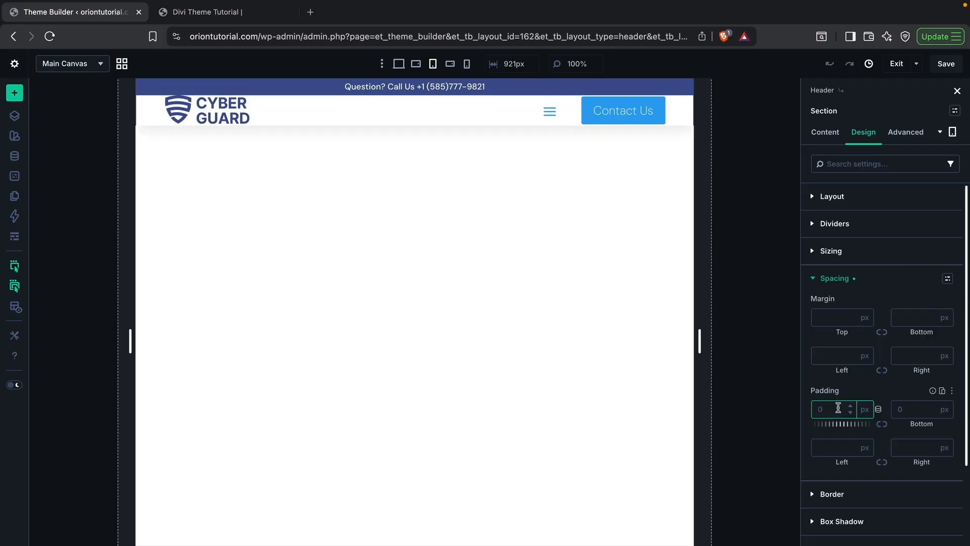
type("10")
key("Tab")
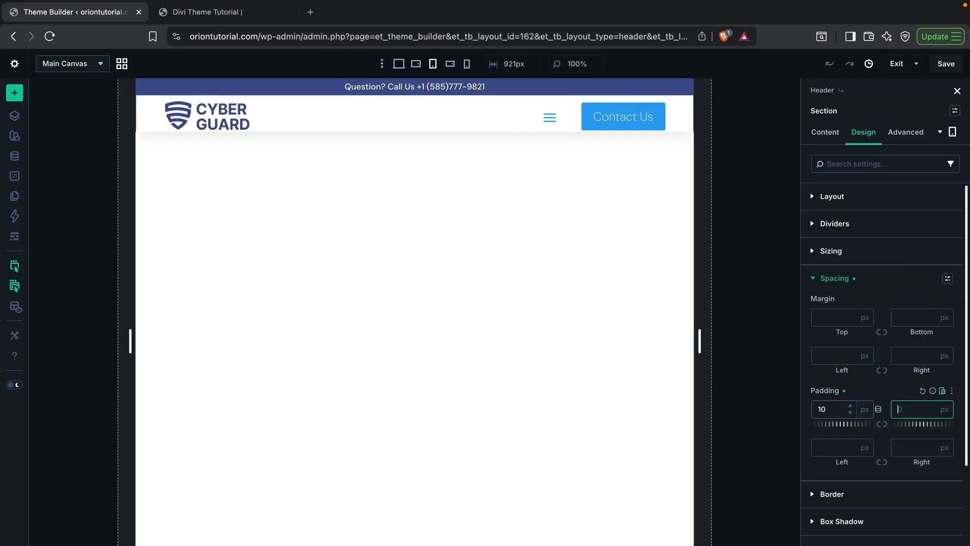
type("10")
key("Tab")
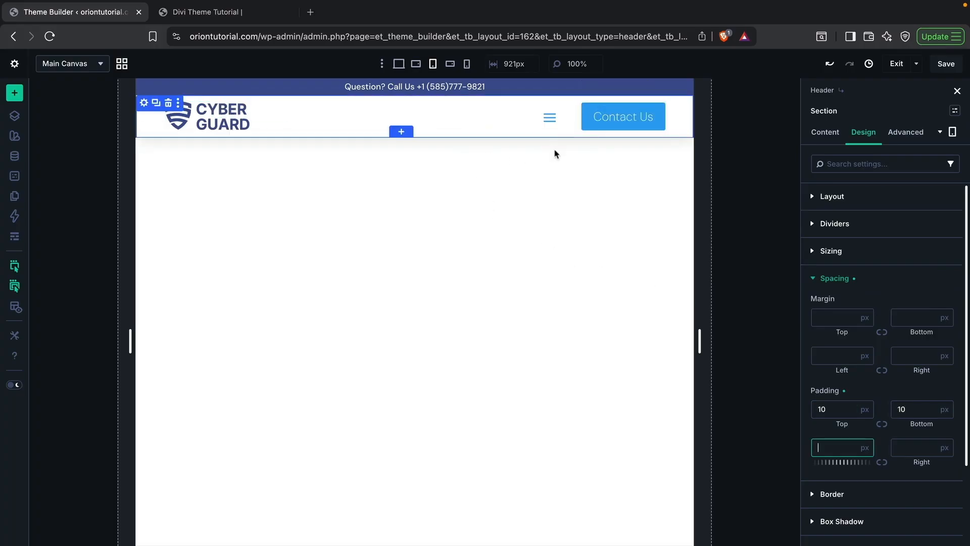
Step: Preview the header in the phone view and save the header layout
left_click(467, 65)
left_click(430, 117)
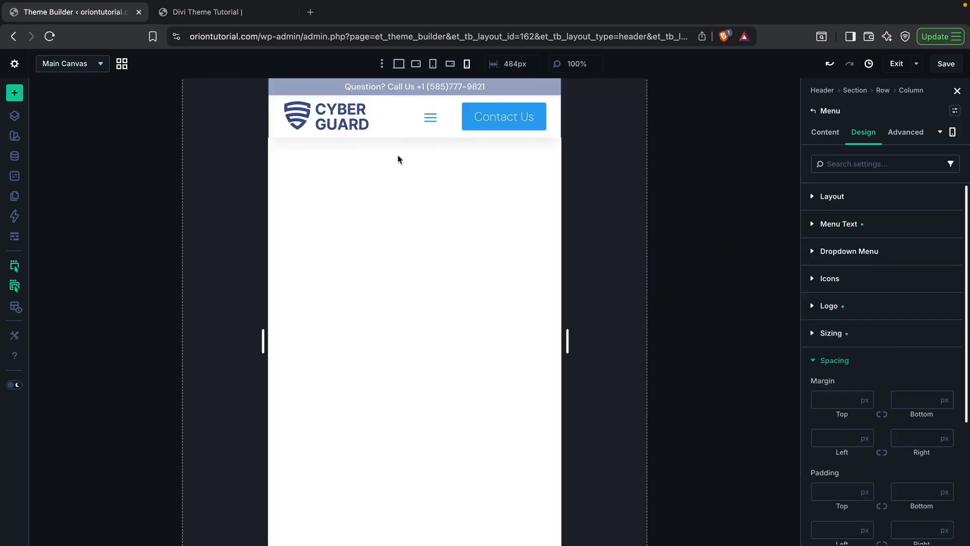
left_click(942, 67)
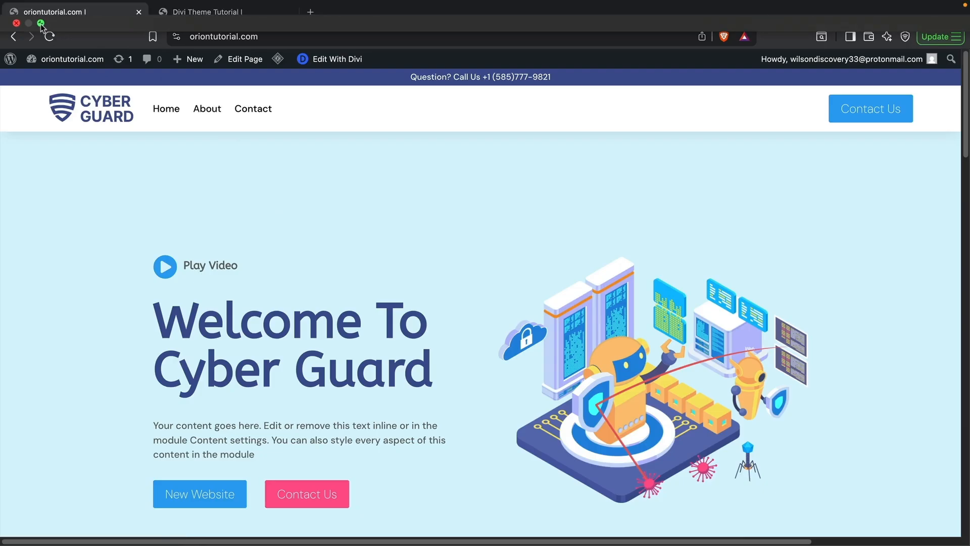
Step: Check the live site's header in a narrowed browser window and through the About, Contact and Home menu links
left_click(42, 23)
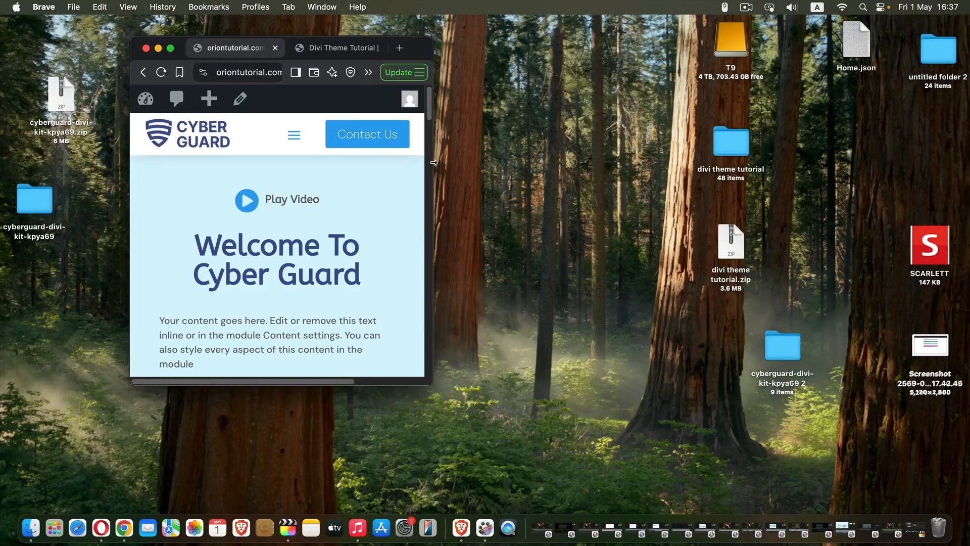
left_click_drag(434, 162, 365, 185)
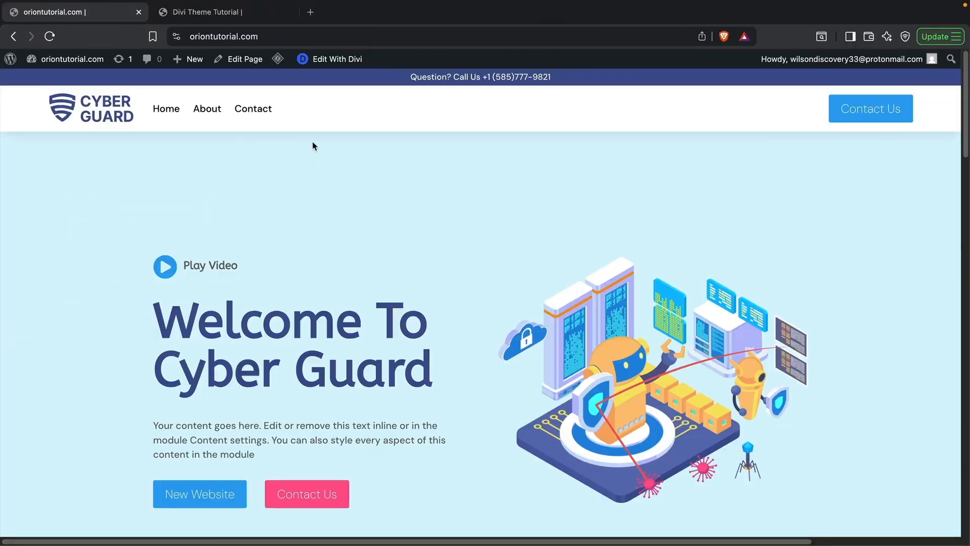
left_click(208, 109)
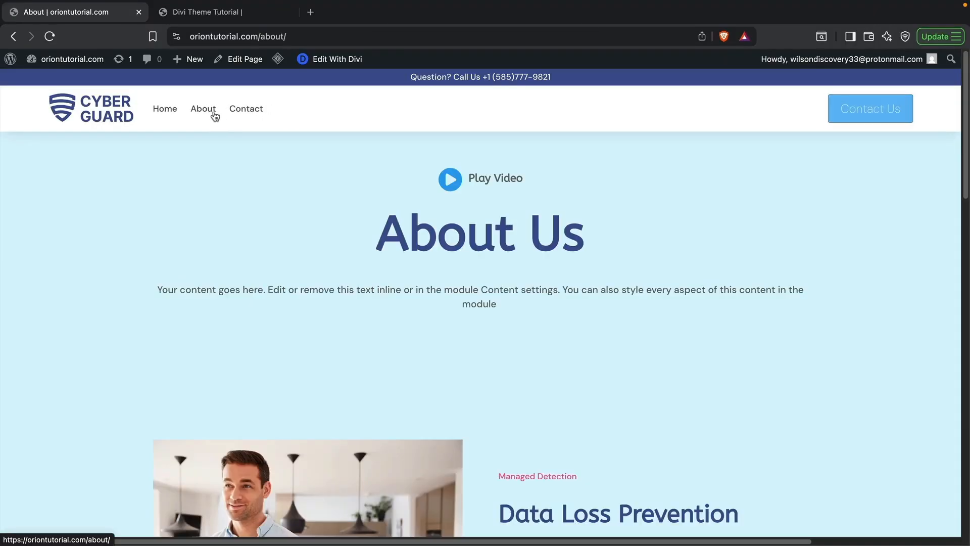
left_click(244, 115)
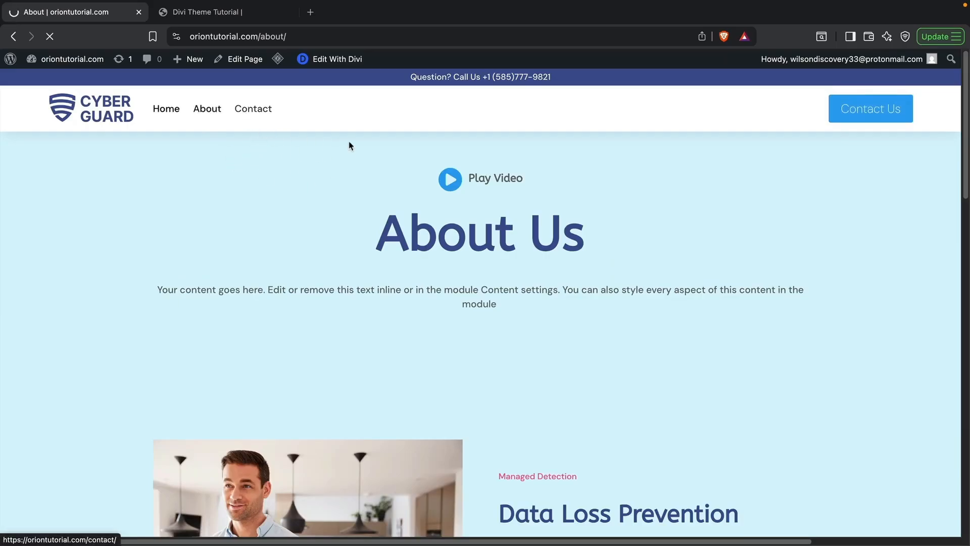
left_click(166, 113)
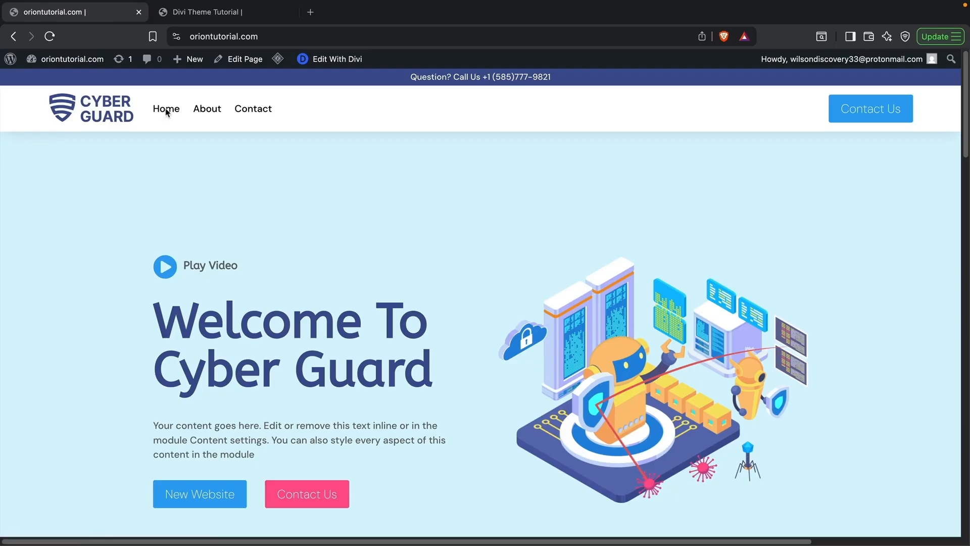
Step: Show the site's admin shortcuts from the live home page
mouse_move(77, 70)
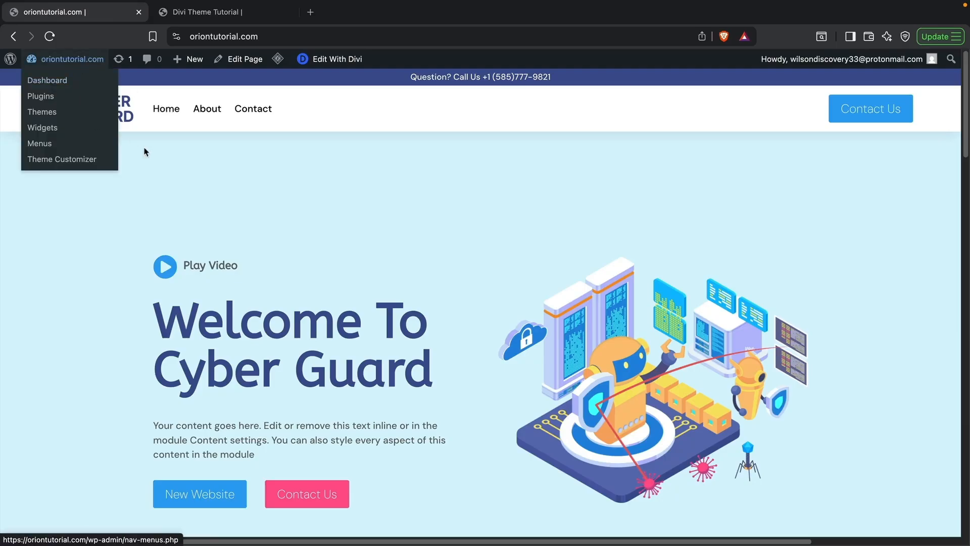